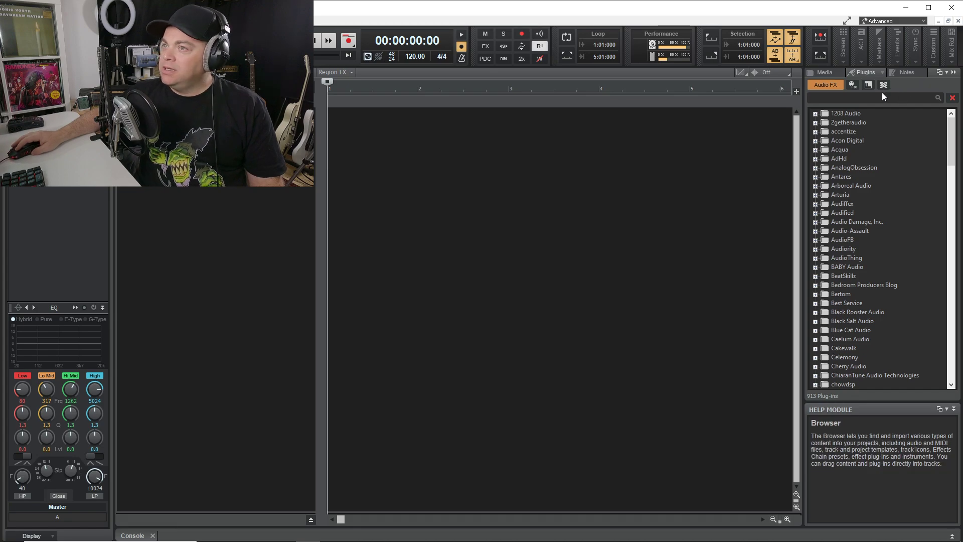
Step: Search the Browser's Instruments plug-ins for 'ezdrum' and drag EZdrummer into the track pane
key(b)
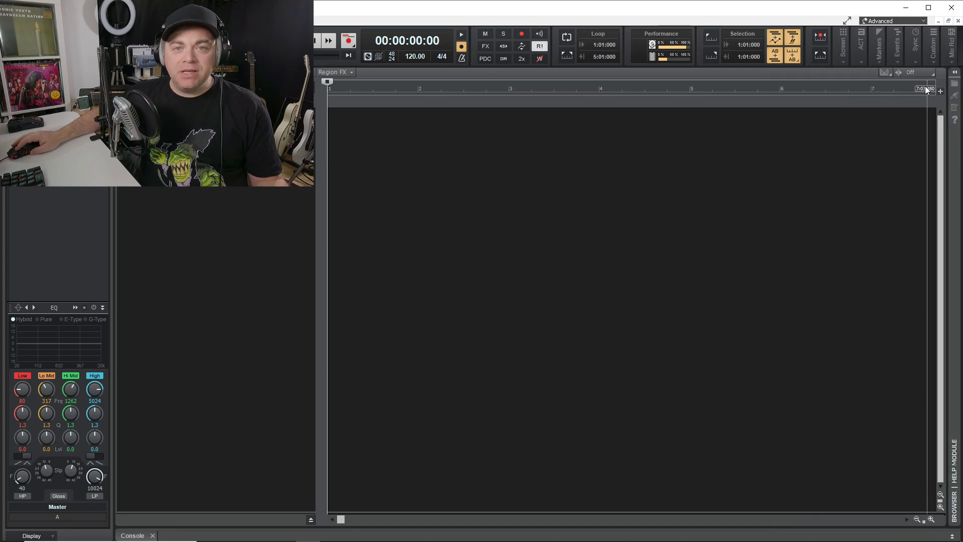
click(955, 73)
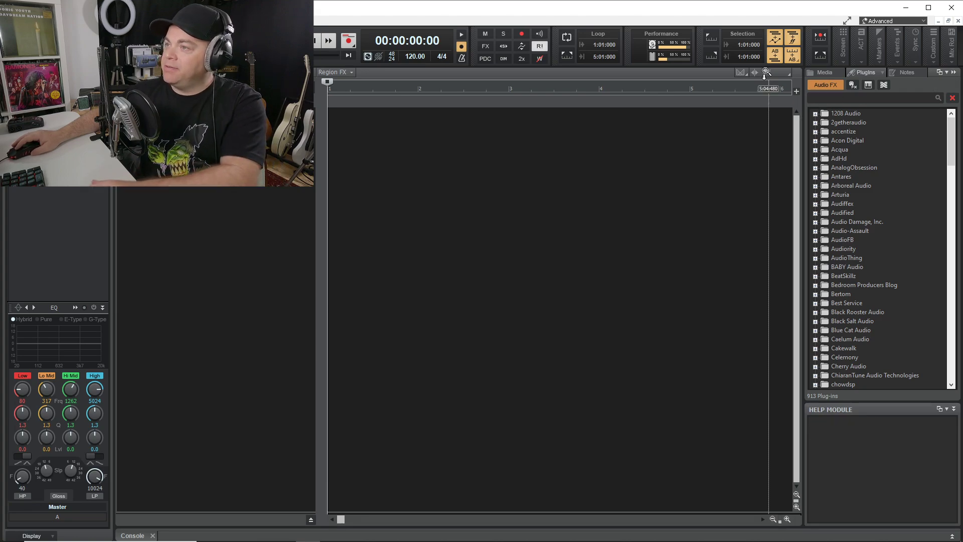
click(869, 84)
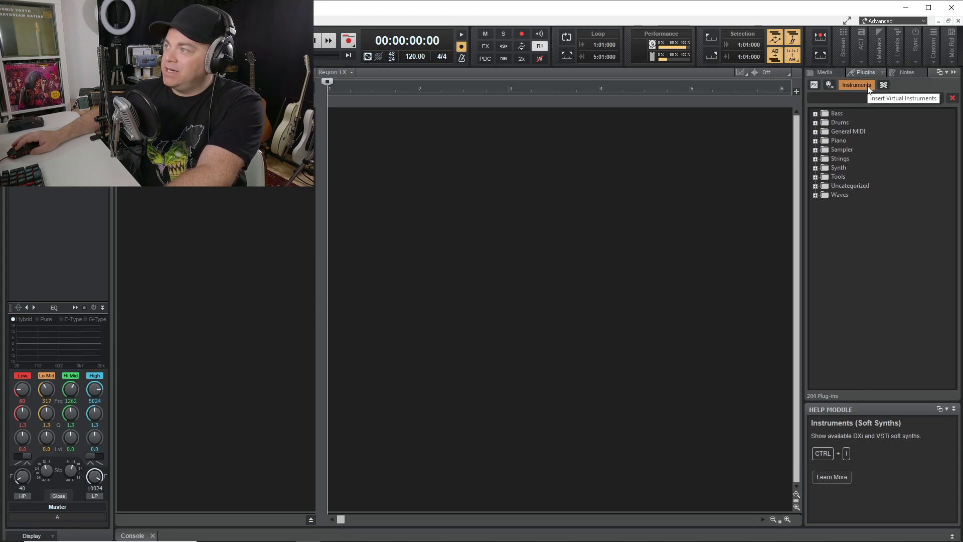
click(837, 98)
text(e)
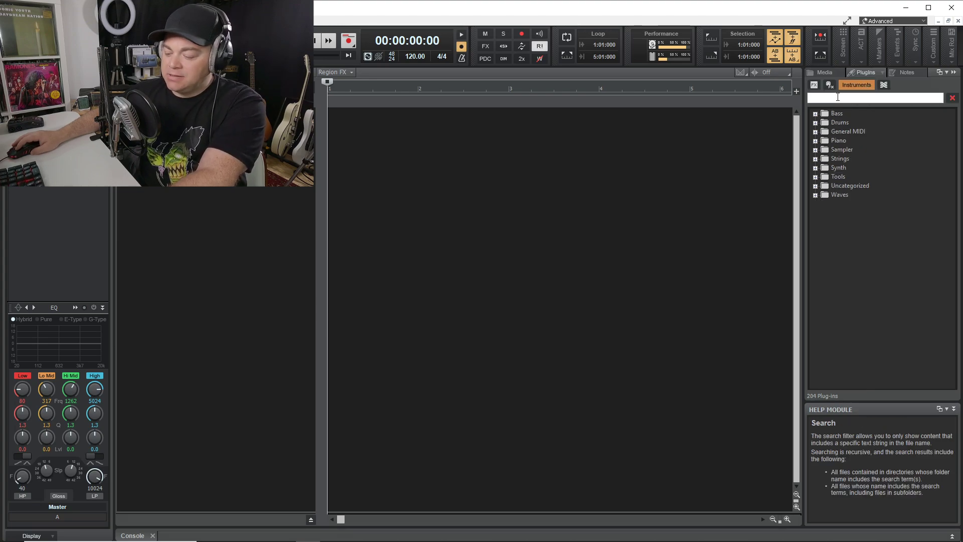
text(zdrum)
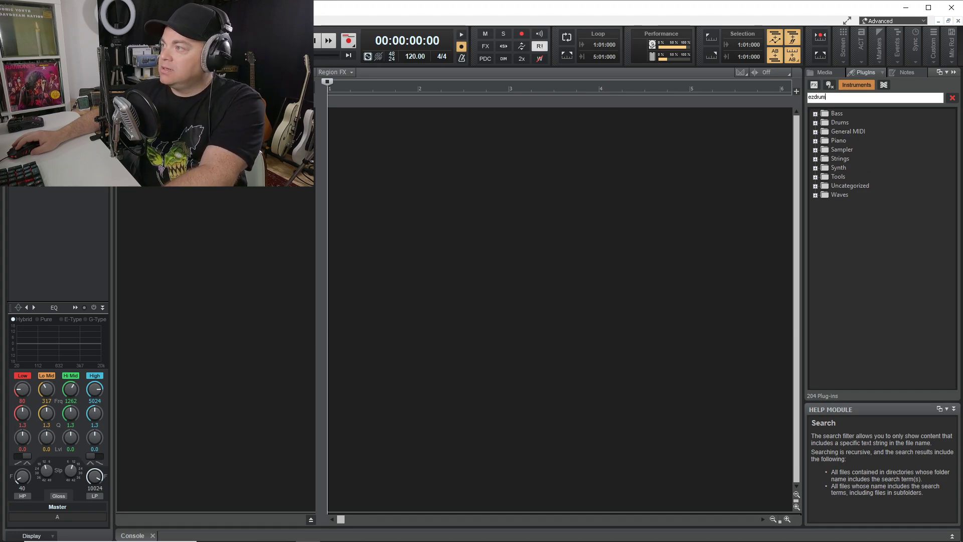
key(Return)
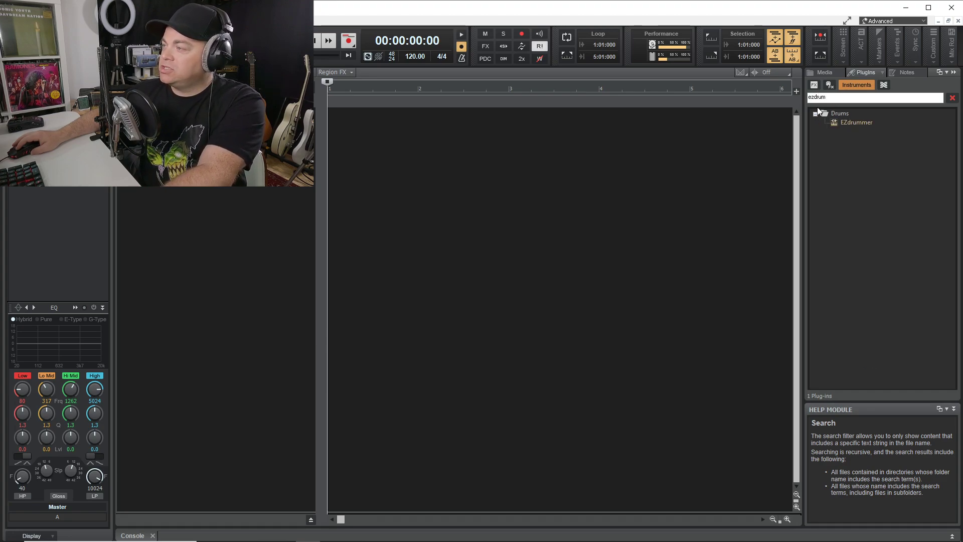
click(856, 123)
drag(856, 125, 195, 139)
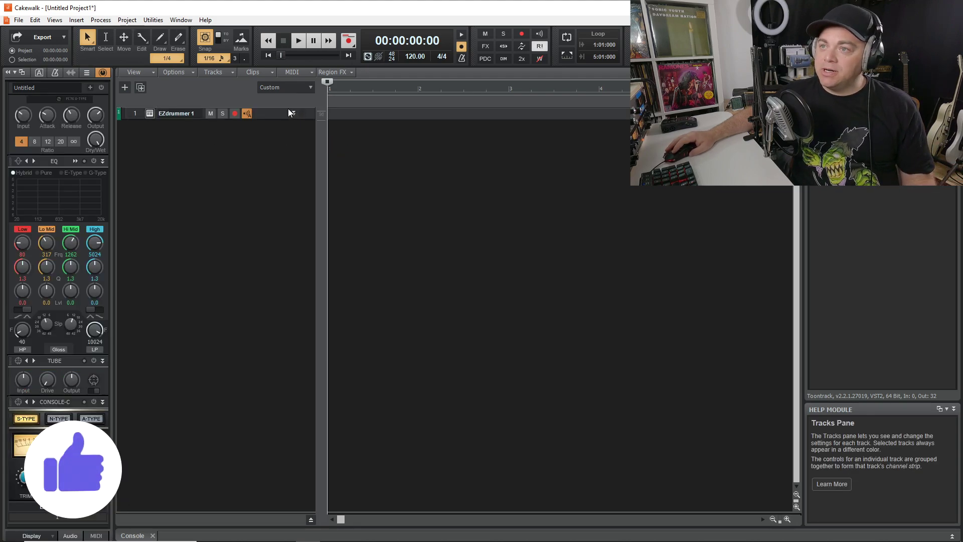
Step: Expand the EZdrummer 1 track, position the EZdrummer 2 window, and audition the crash cymbal
click(149, 114)
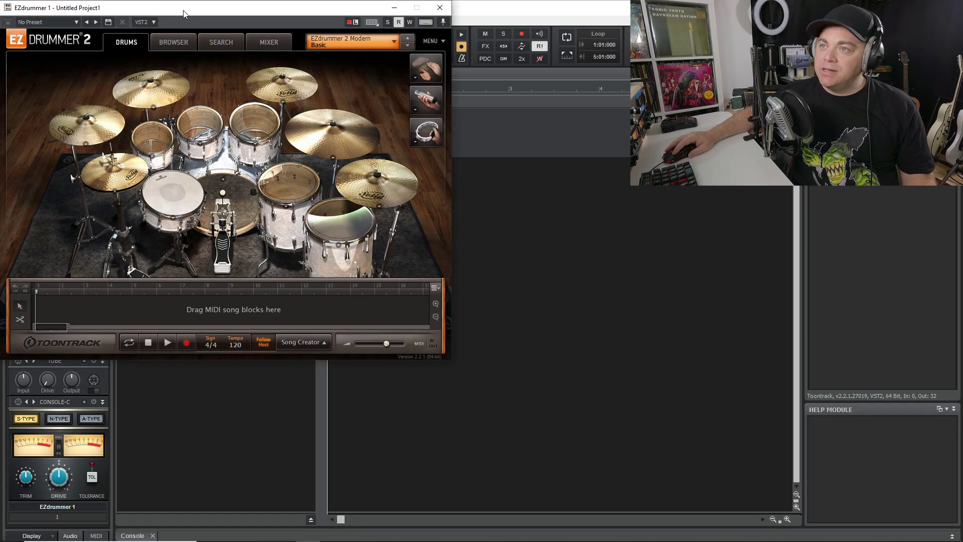
drag(171, 8, 433, 105)
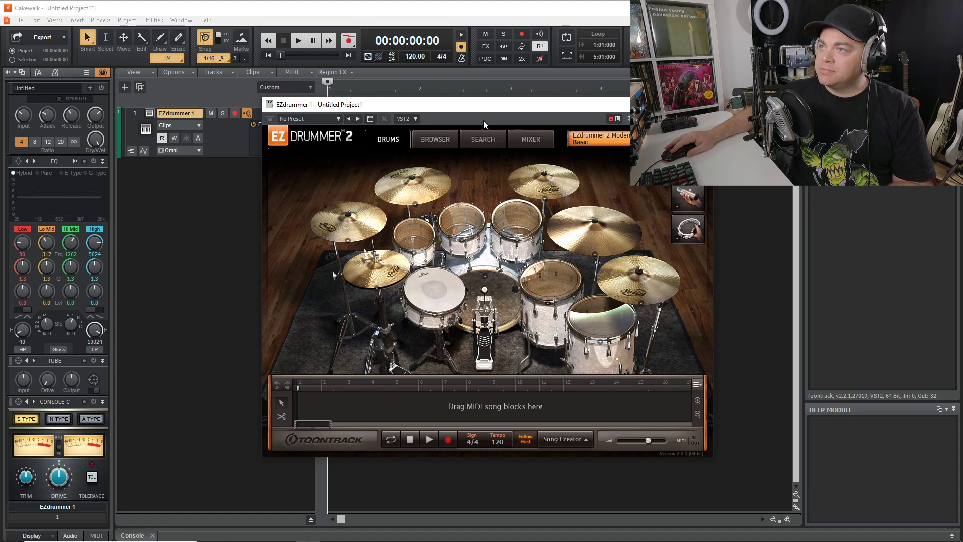
drag(507, 110, 577, 119)
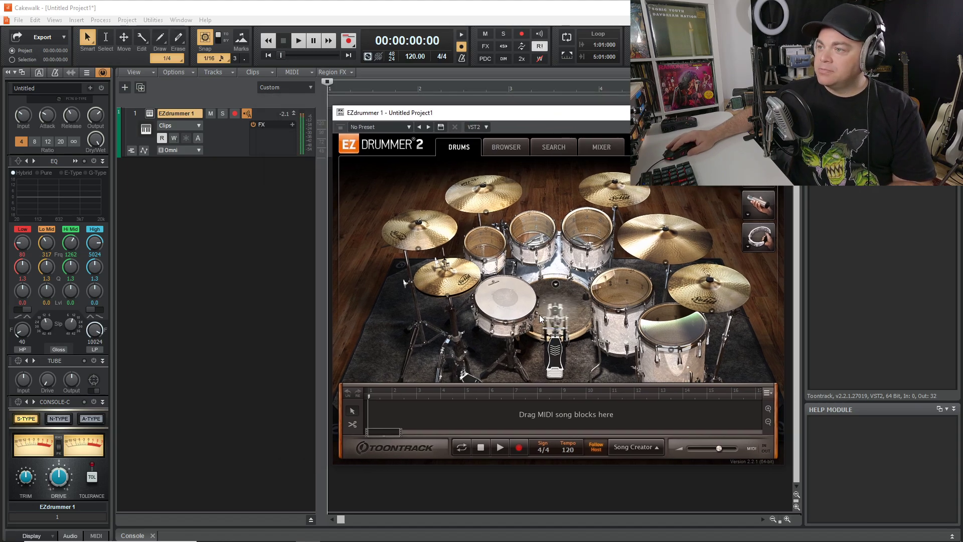
click(464, 289)
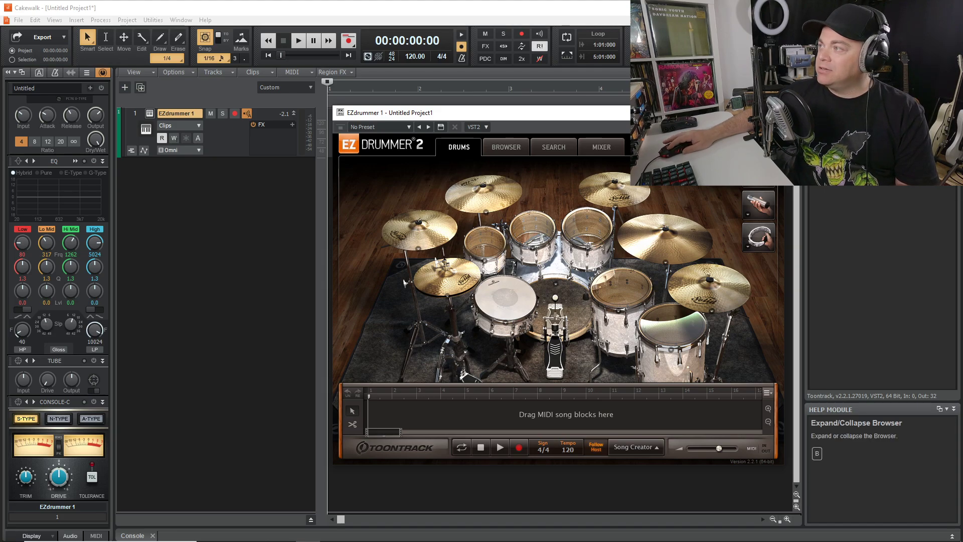
Step: Collapse the Browser and Inspector panes, move the EZdrummer window, and show its Mixer page
click(798, 75)
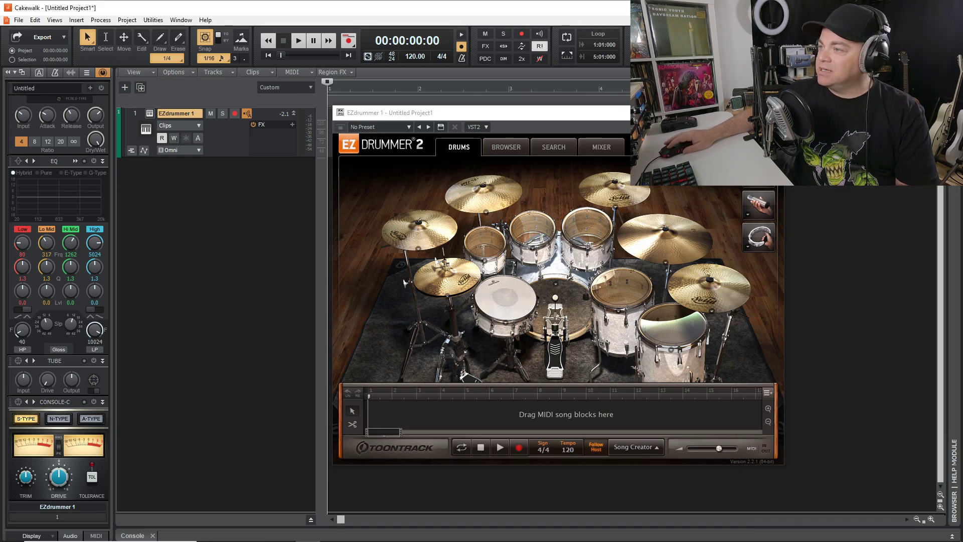
click(9, 75)
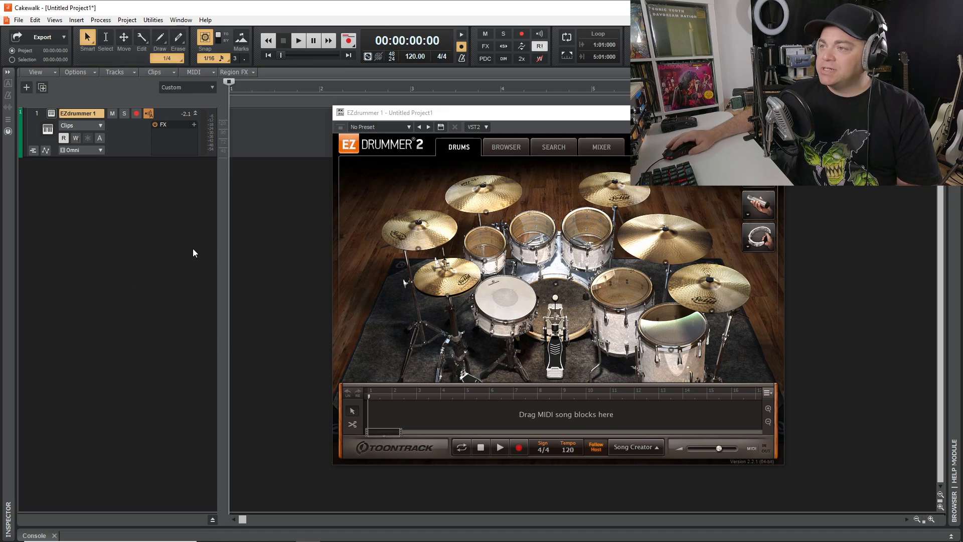
drag(453, 113, 426, 82)
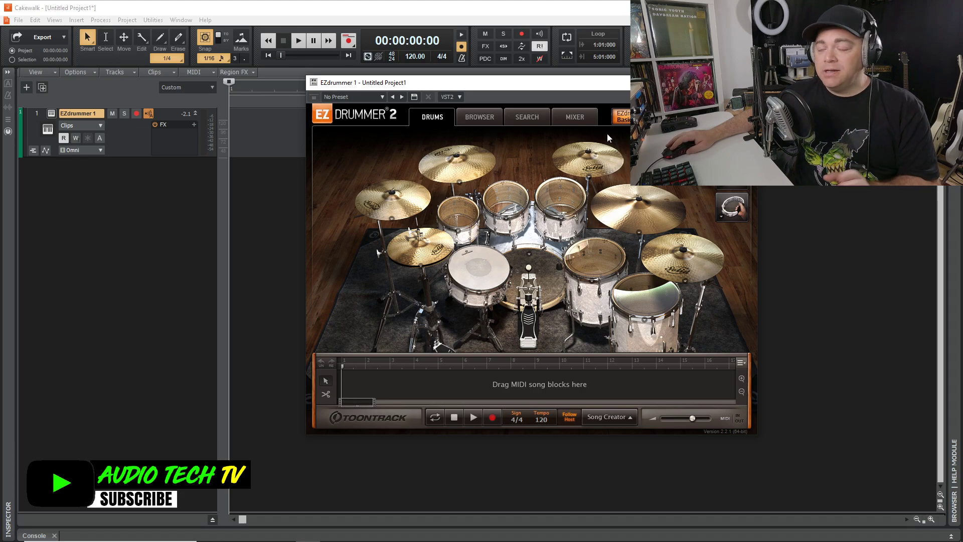
click(583, 119)
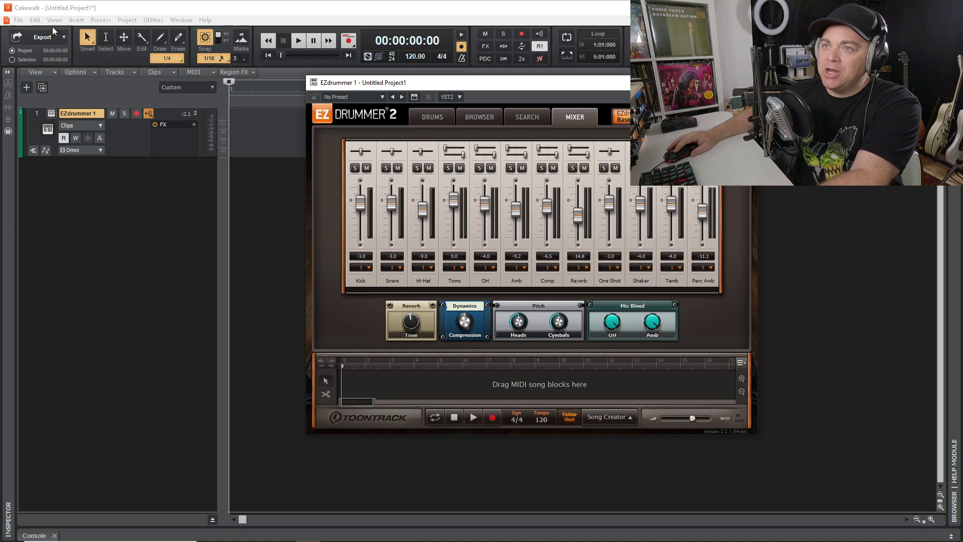
Step: Insert a stereo bus and rename Bus D to 'Drum Bus' in the Console View
click(83, 21)
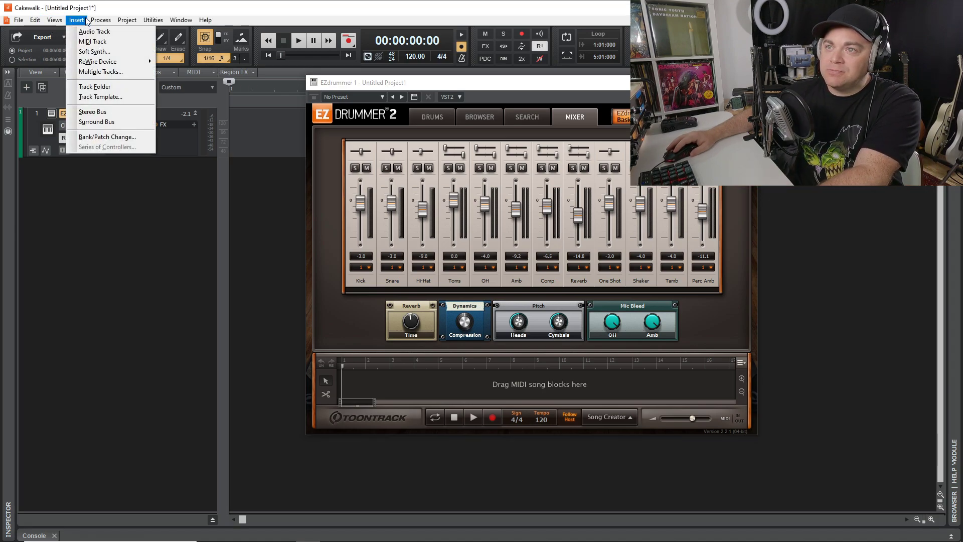
click(89, 113)
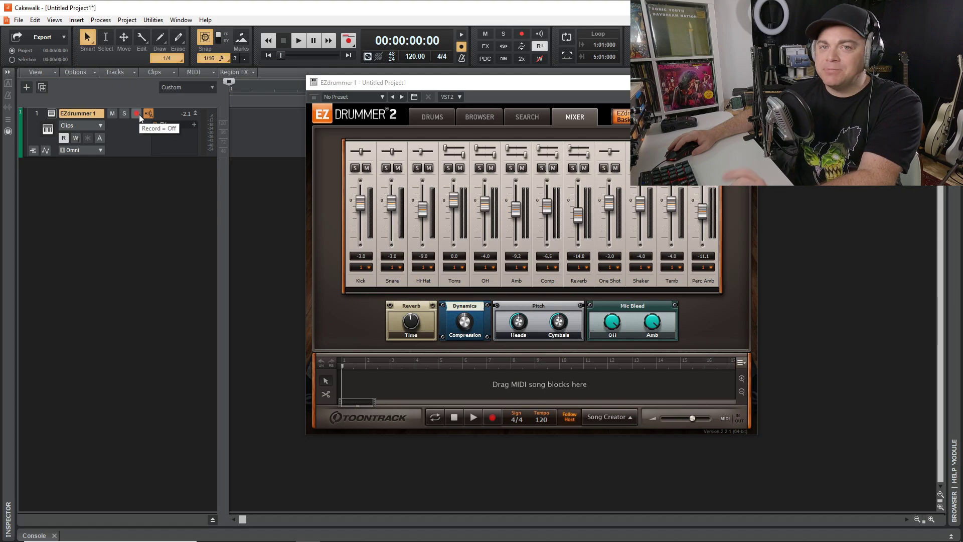
click(55, 20)
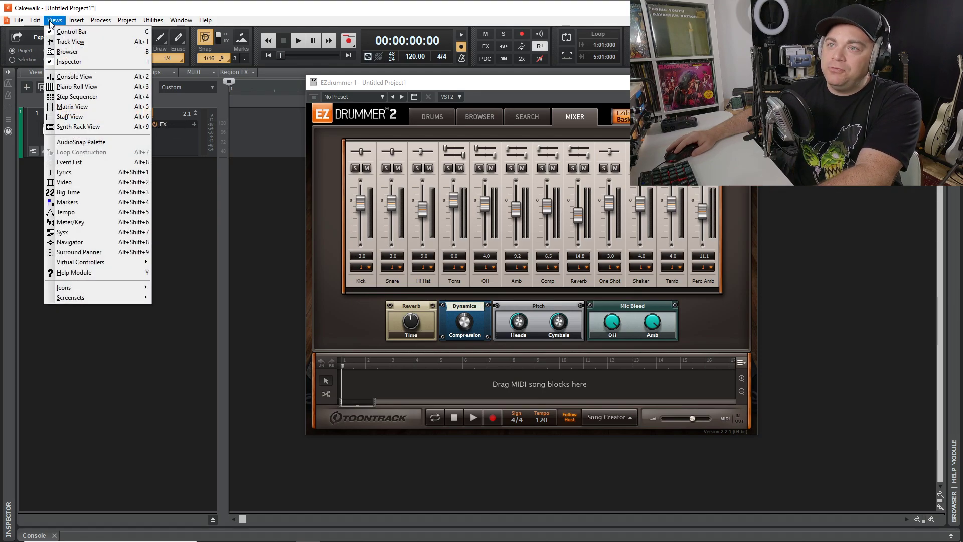
click(74, 77)
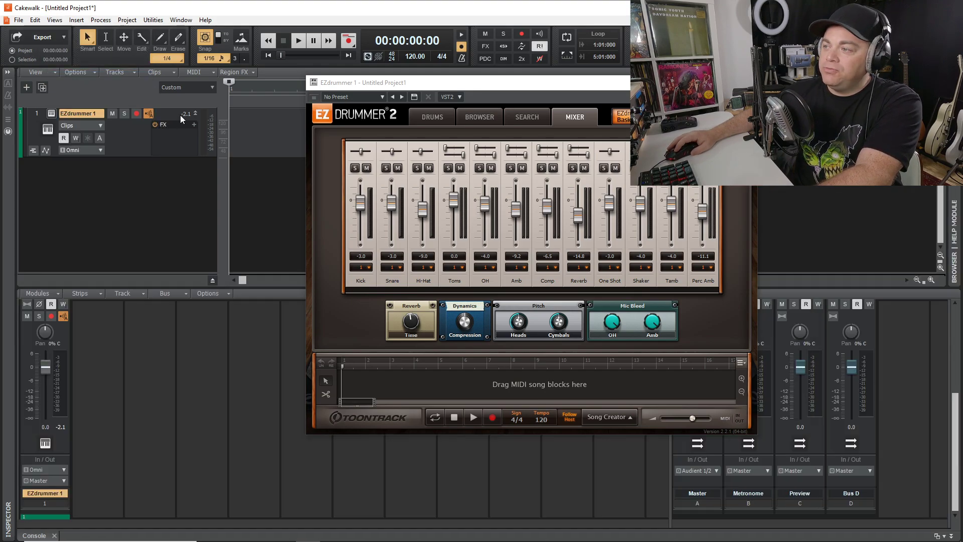
drag(555, 92, 428, 90)
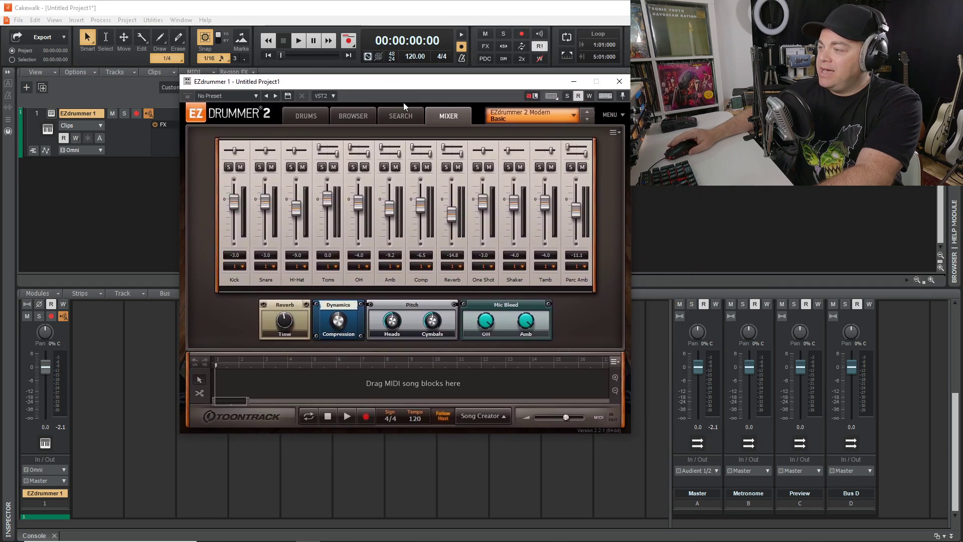
click(849, 496)
double_click(854, 495)
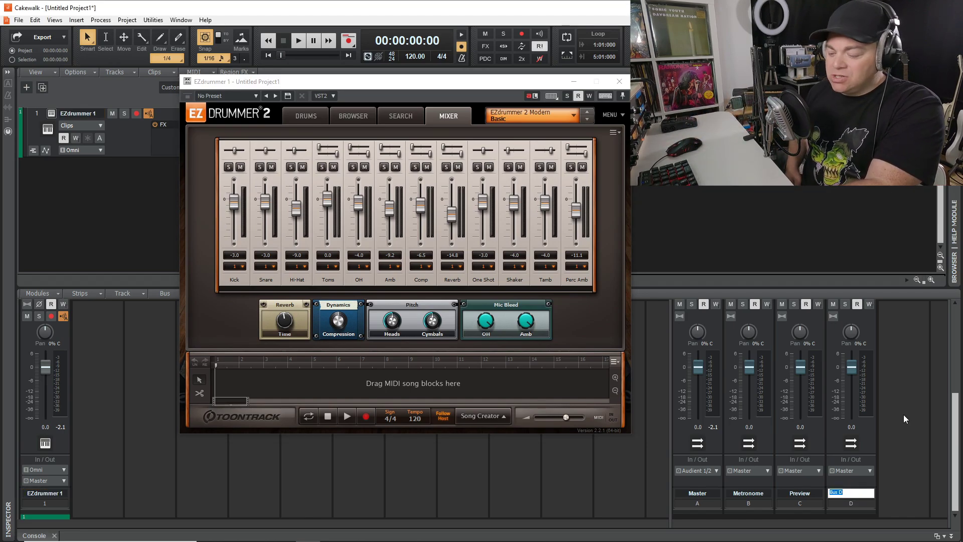
text(Dr)
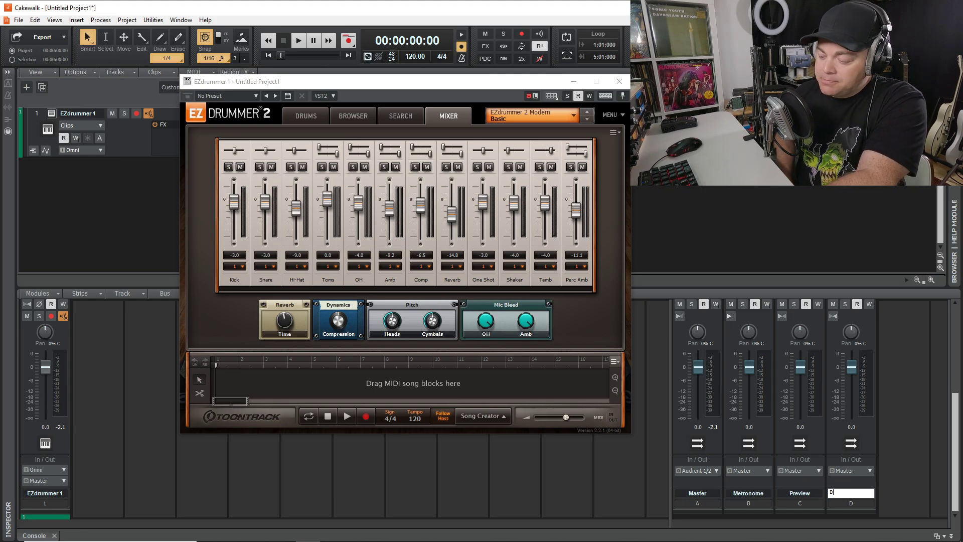
text(um Bus)
key(Return)
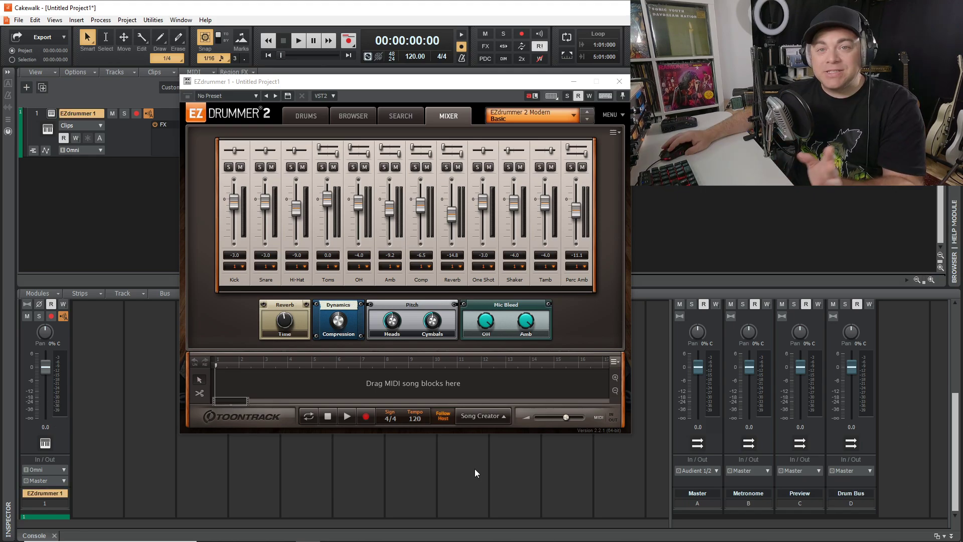
click(55, 536)
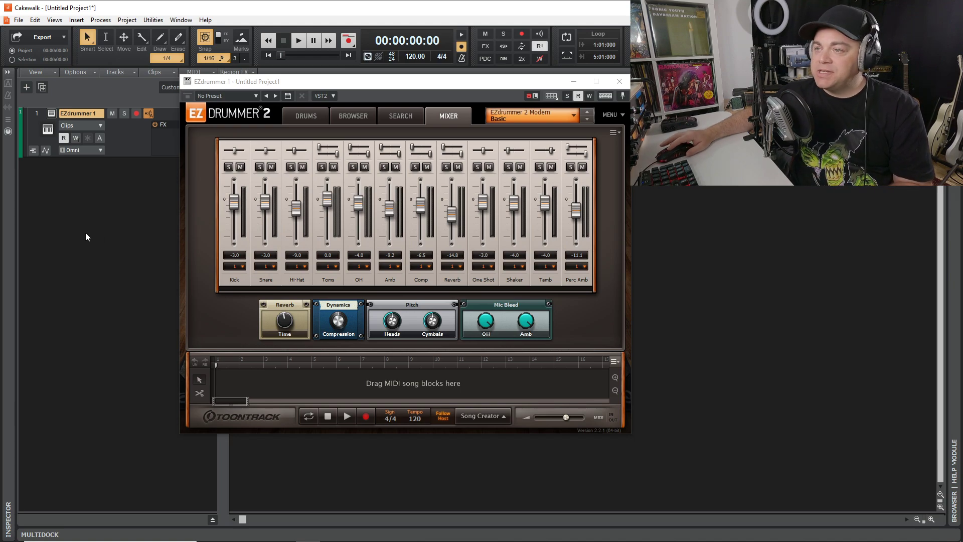
Step: Insert 12 audio tracks routed to Drum Bus, with MIDI track count set to 0
click(78, 20)
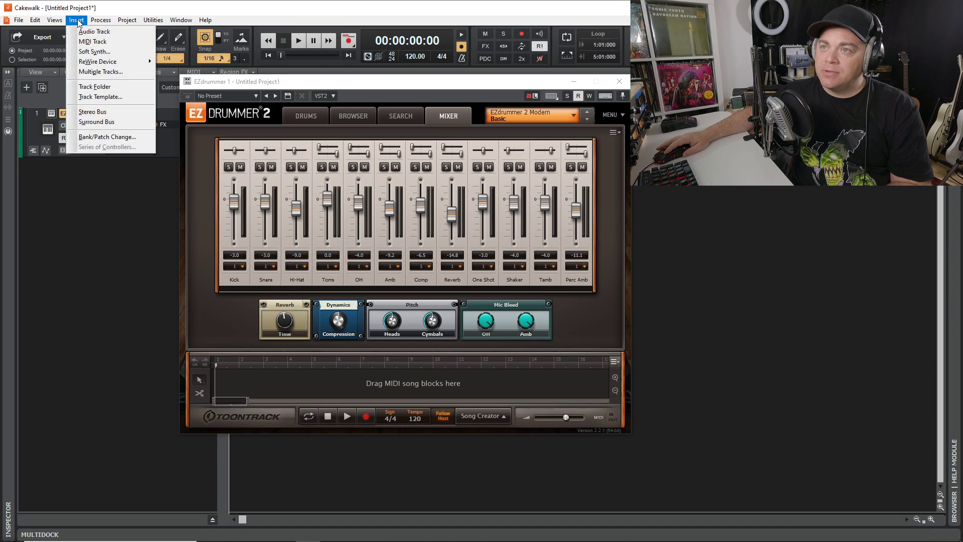
click(111, 73)
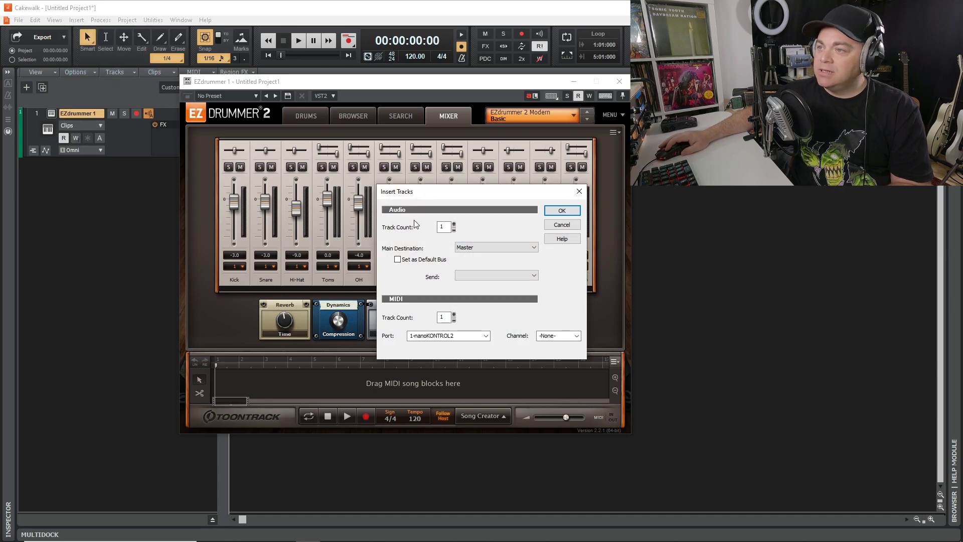
click(448, 227)
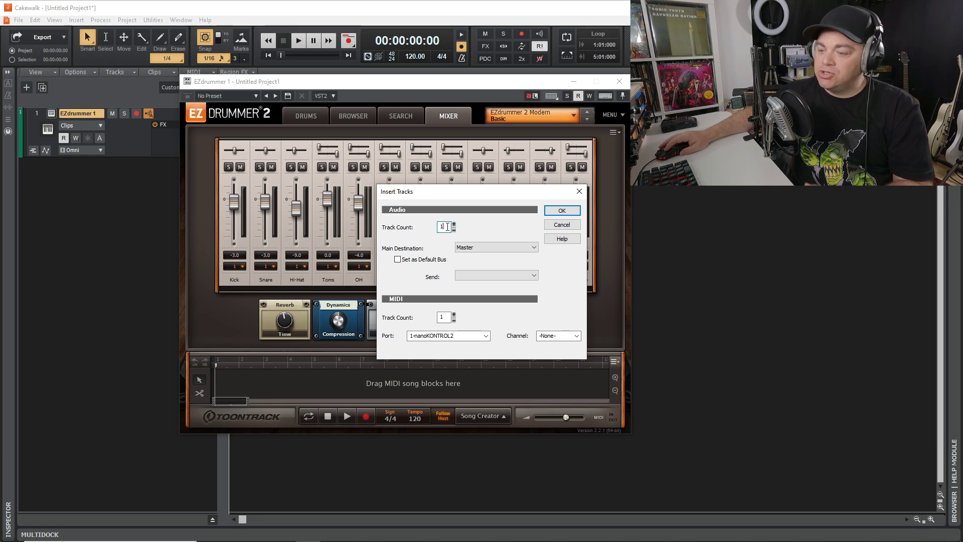
key(BackSpace)
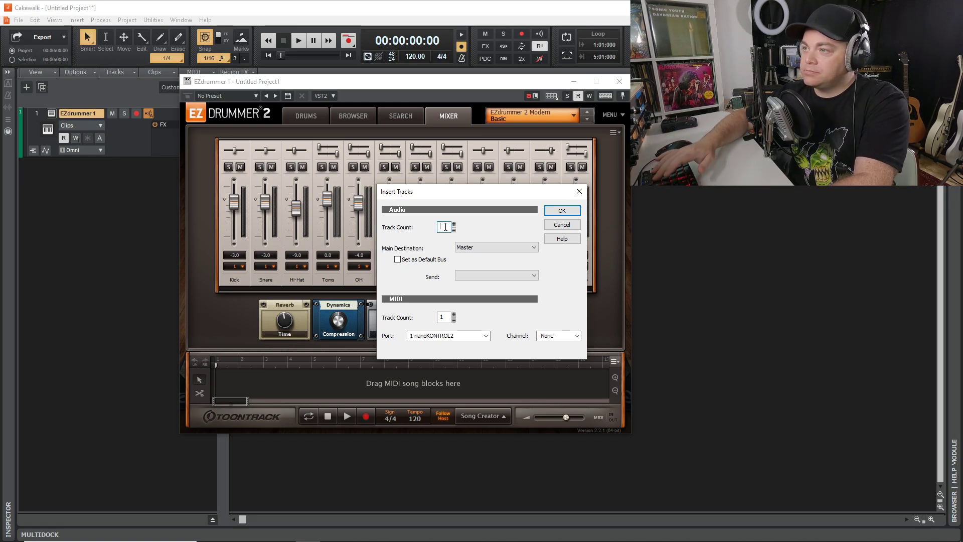
text(12)
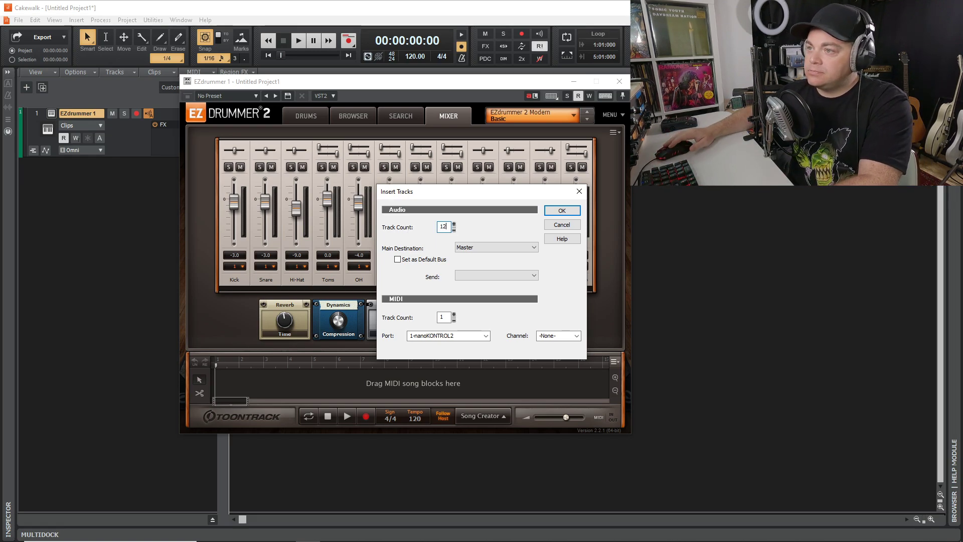
click(479, 248)
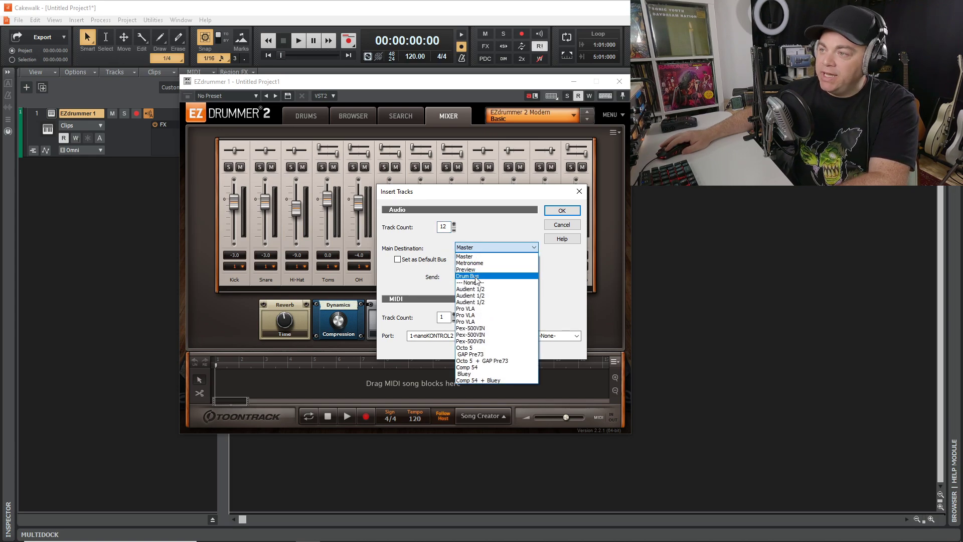
click(475, 279)
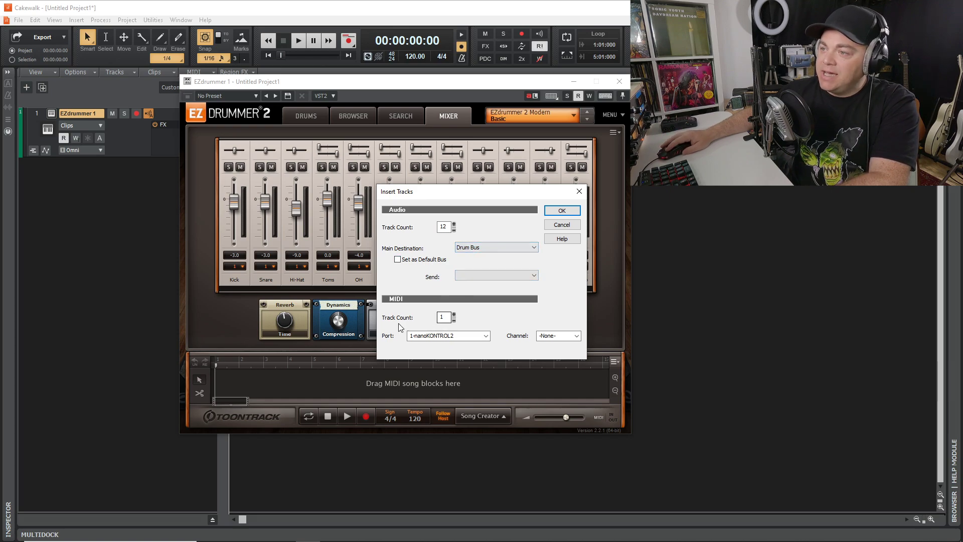
click(449, 317)
double_click(449, 317)
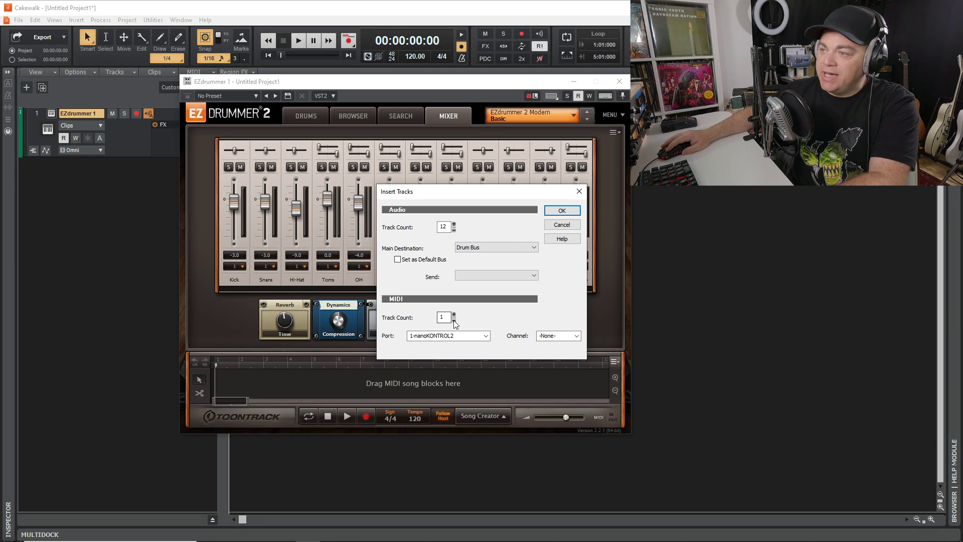
text(0)
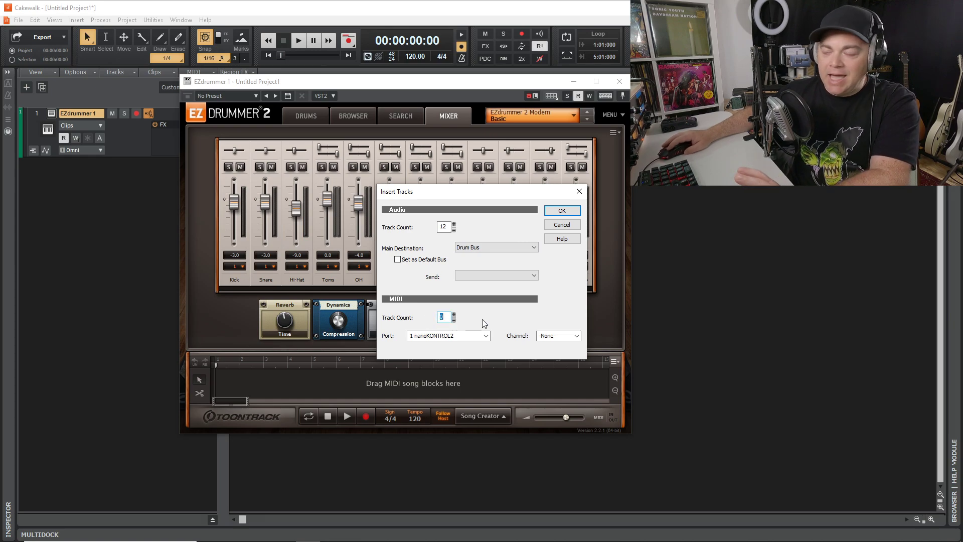
click(562, 211)
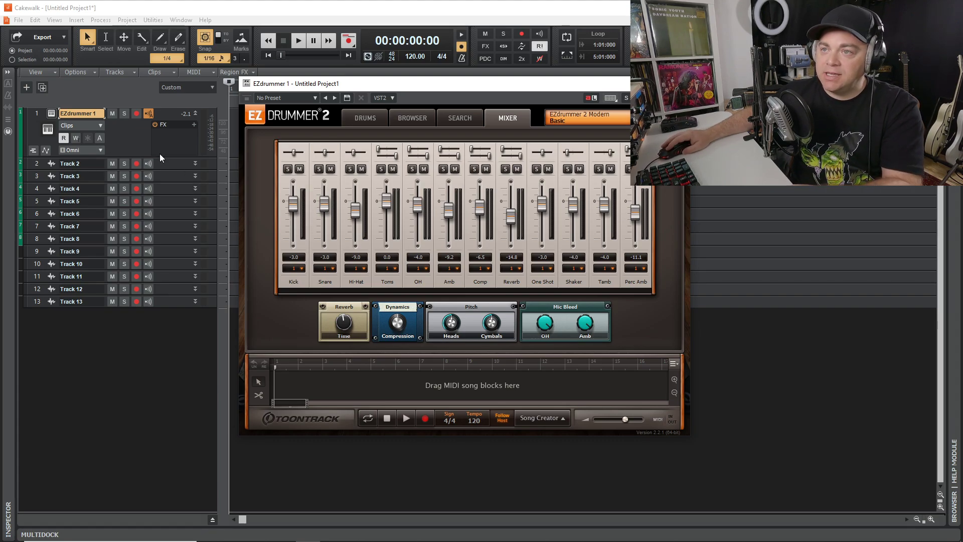
double_click(84, 164)
Step: Name Track 2 'Kick' and set its input to EZdrummer 1's EZ1 1 L output
text(Kick)
click(195, 163)
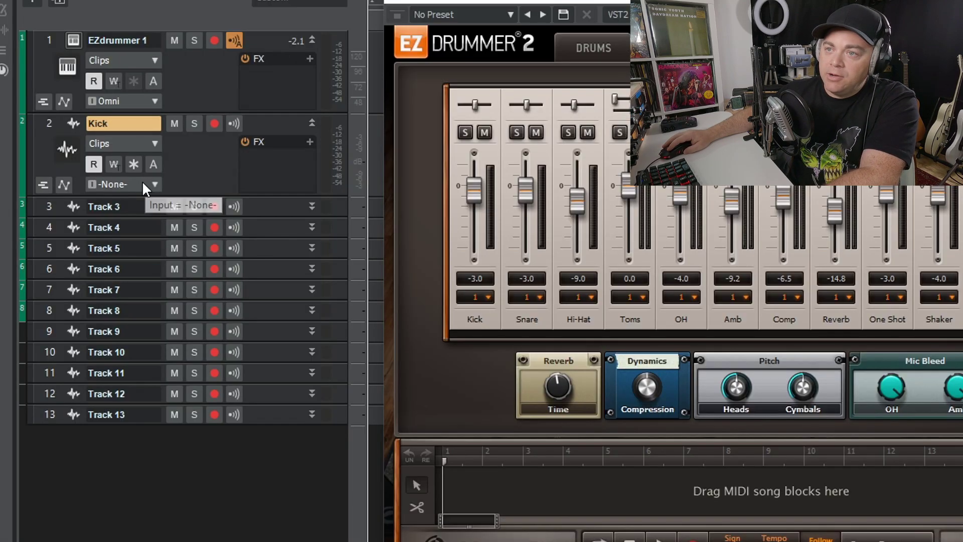
click(124, 184)
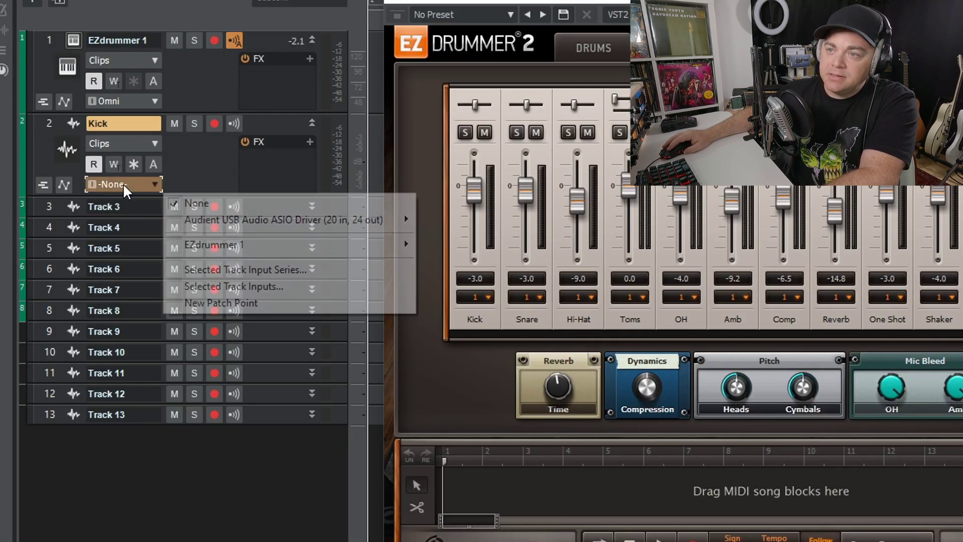
mouse_move(203, 245)
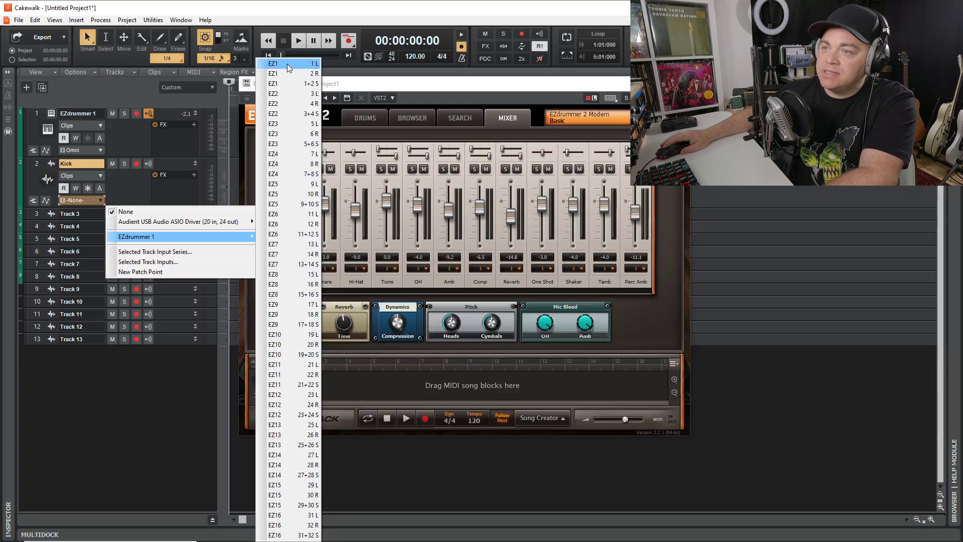
click(413, 40)
Step: Strike the kick twice in EZdrummer's drum kit view to check the signal
click(345, 119)
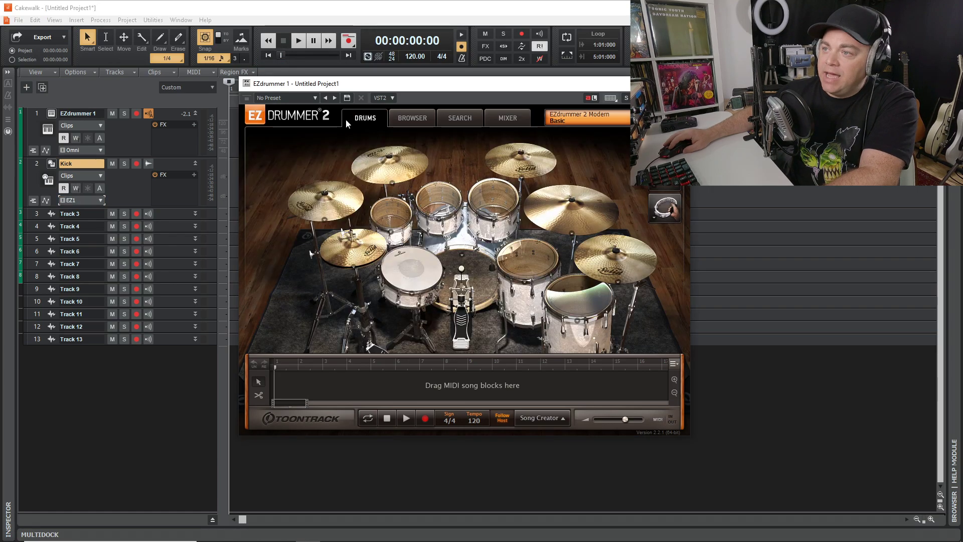
click(471, 279)
click(471, 280)
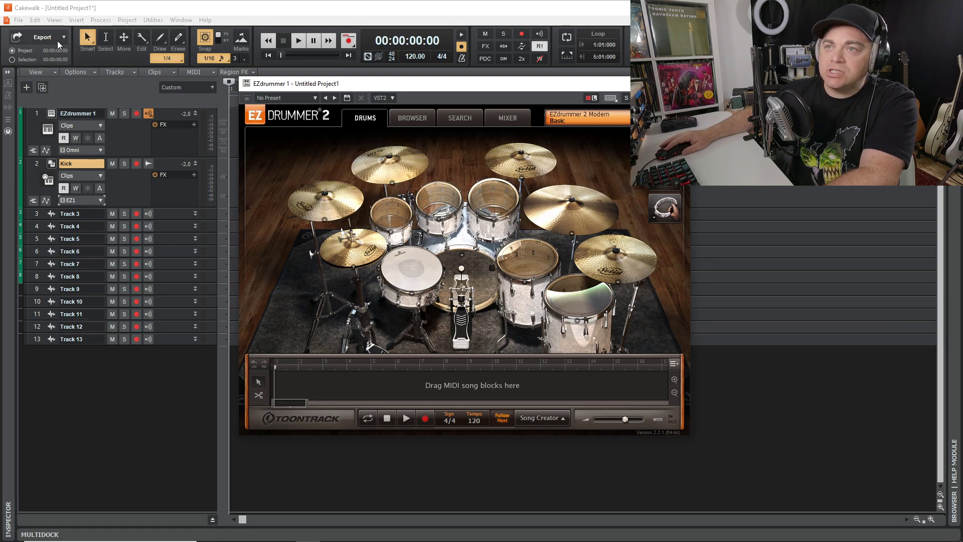
Step: Pull the EZdrummer 1 console fader to -INF, then check the Kick channel's output in EZdrummer's mixer
click(54, 20)
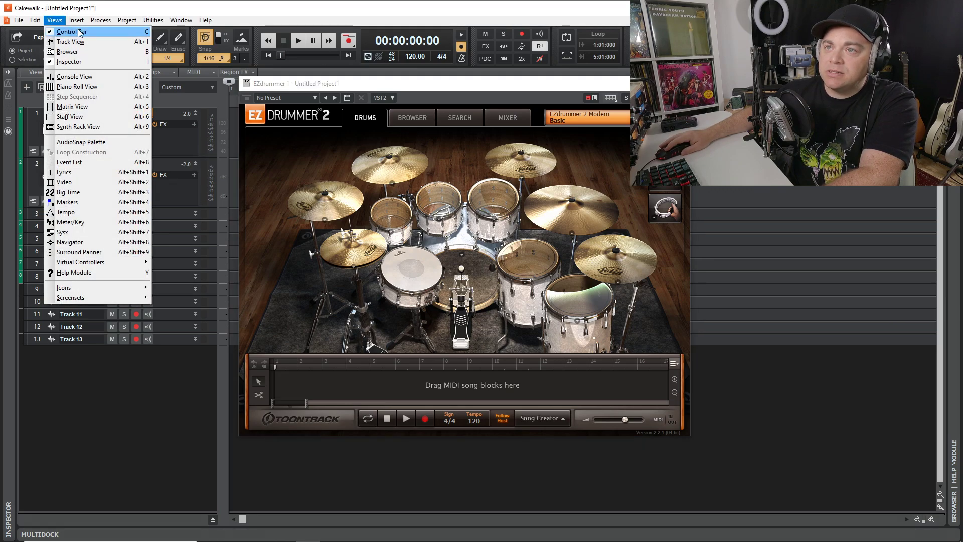
click(93, 77)
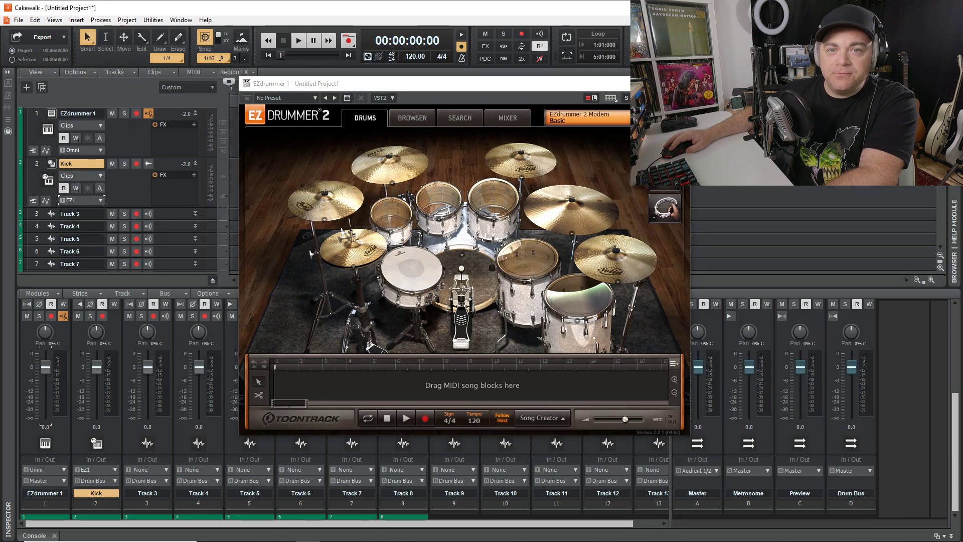
drag(45, 368, 46, 418)
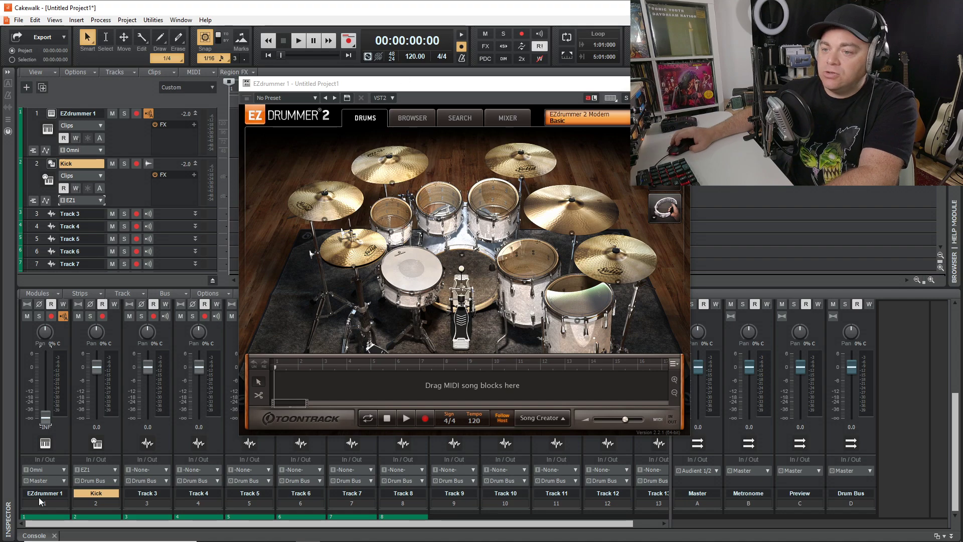
click(55, 533)
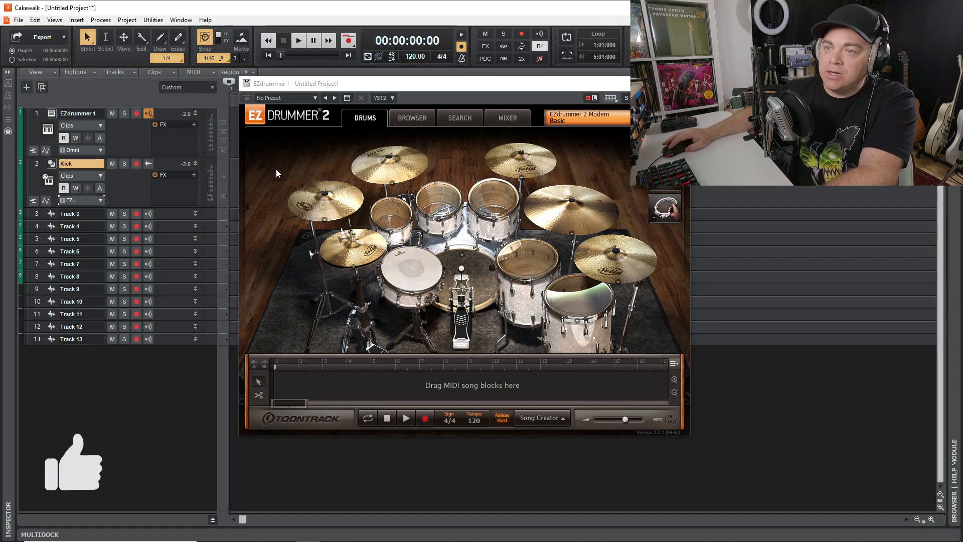
click(508, 118)
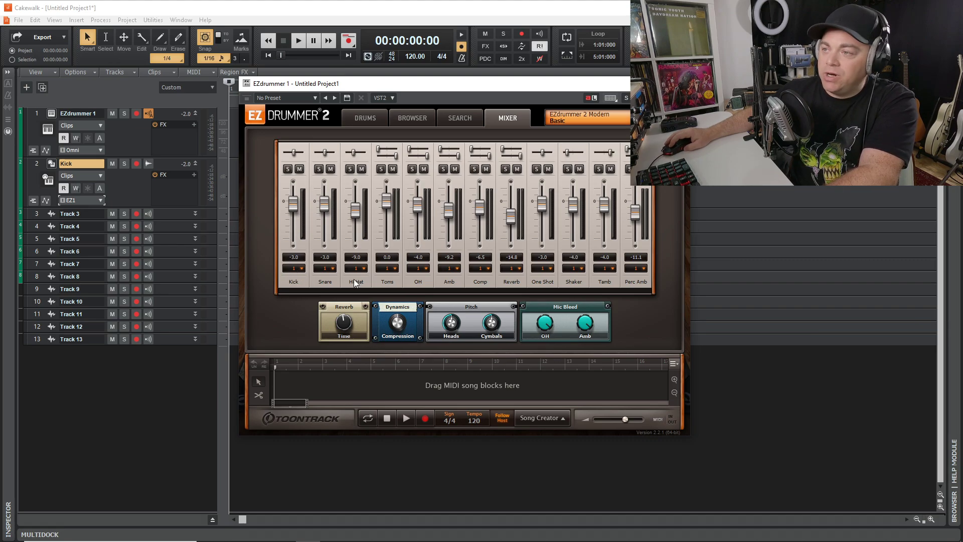
click(299, 269)
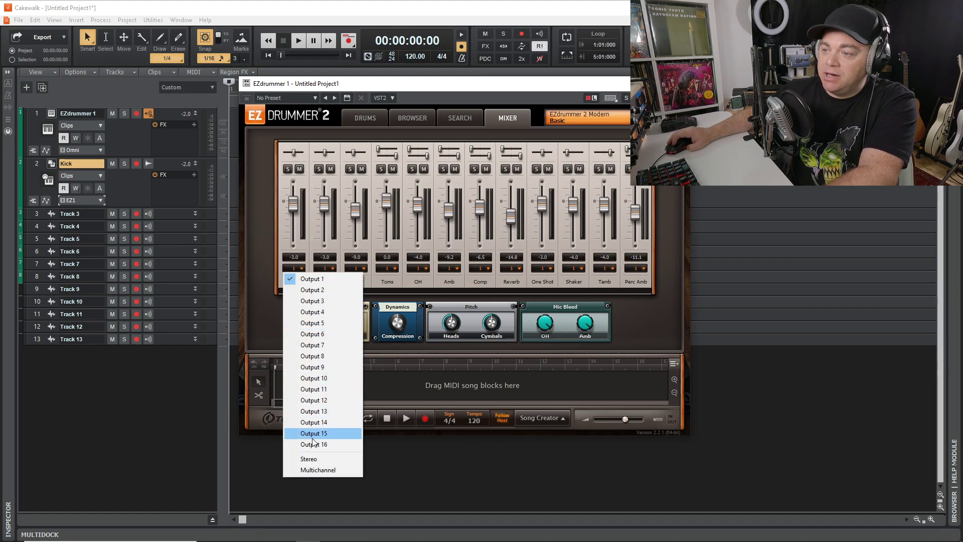
Step: Leave the Kick channel on Output 1 and rename Track 3 to 'Snare'
click(324, 94)
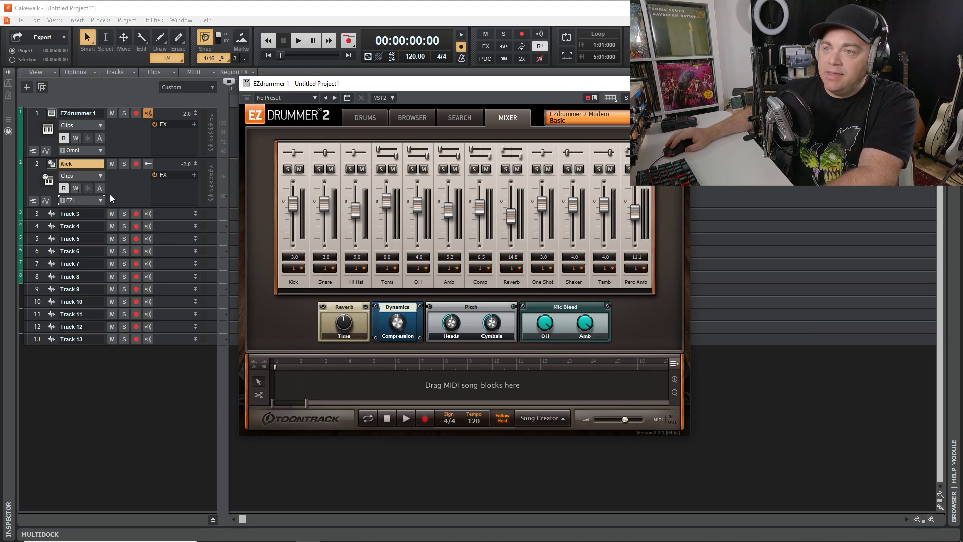
click(195, 215)
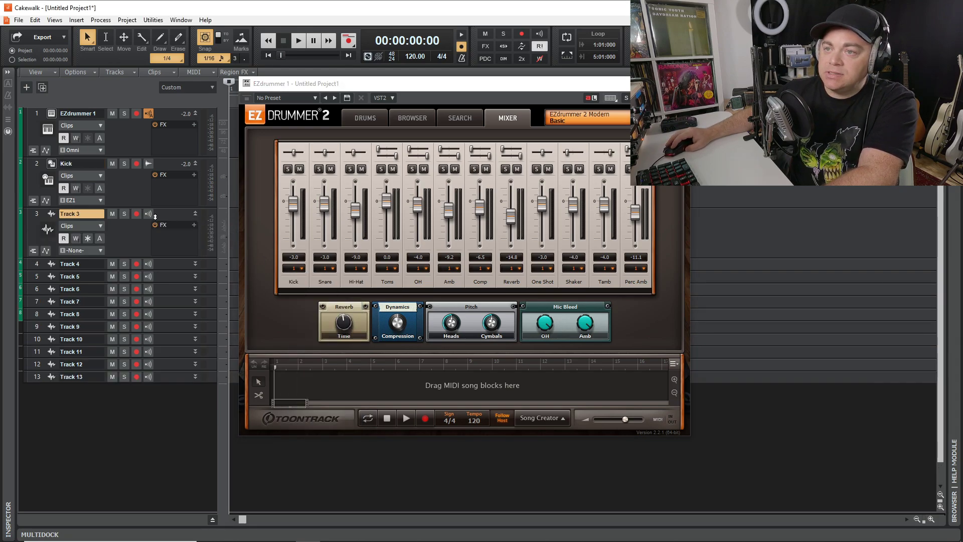
text(S)
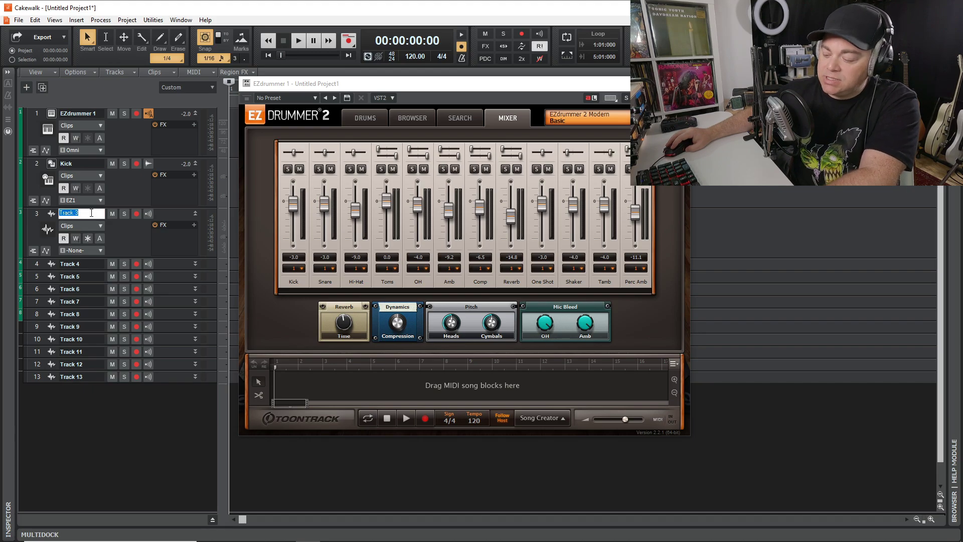
text(nb)
key(BackSpace)
text(are)
key(Return)
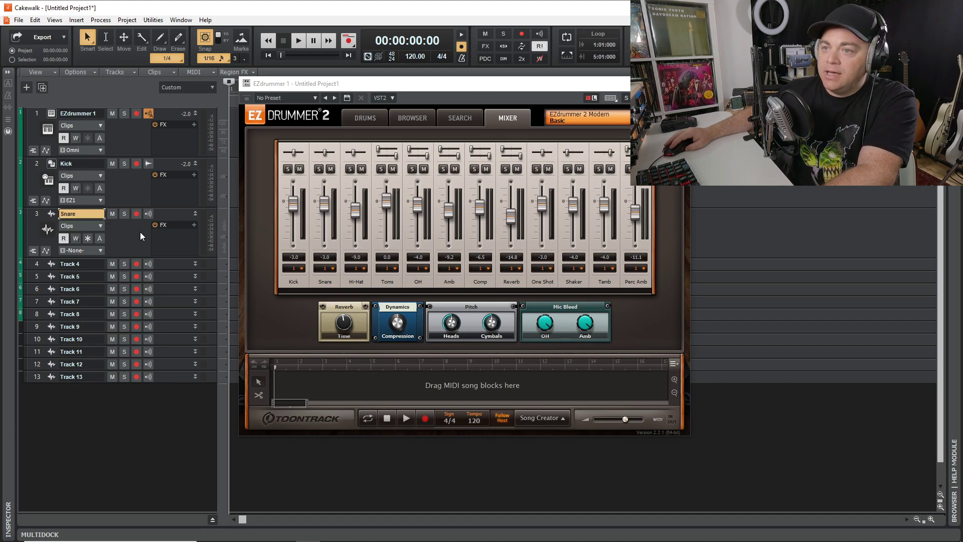
Step: Set the Snare track's input to EZdrummer 1's EZ2 3 L and route EZdrummer's Snare channel to Output 2
click(71, 251)
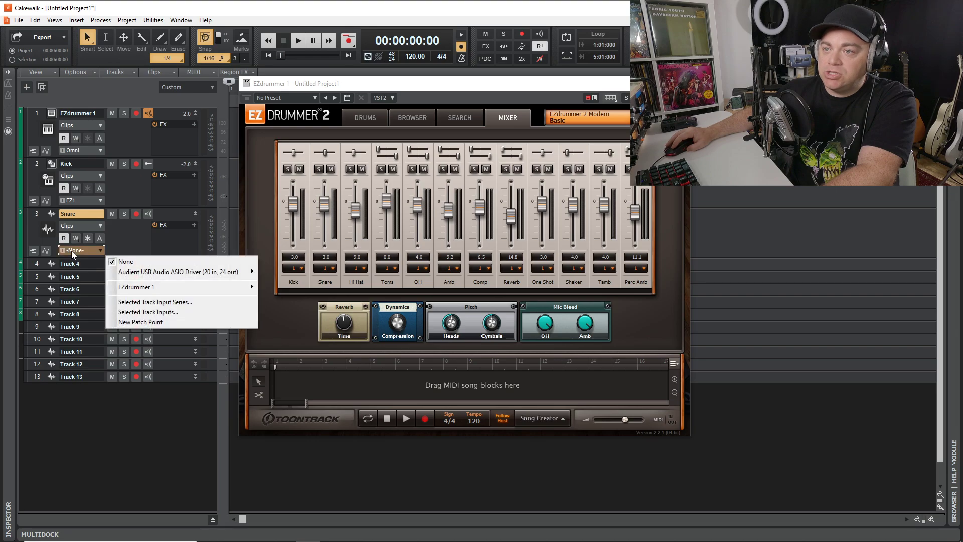
mouse_move(167, 287)
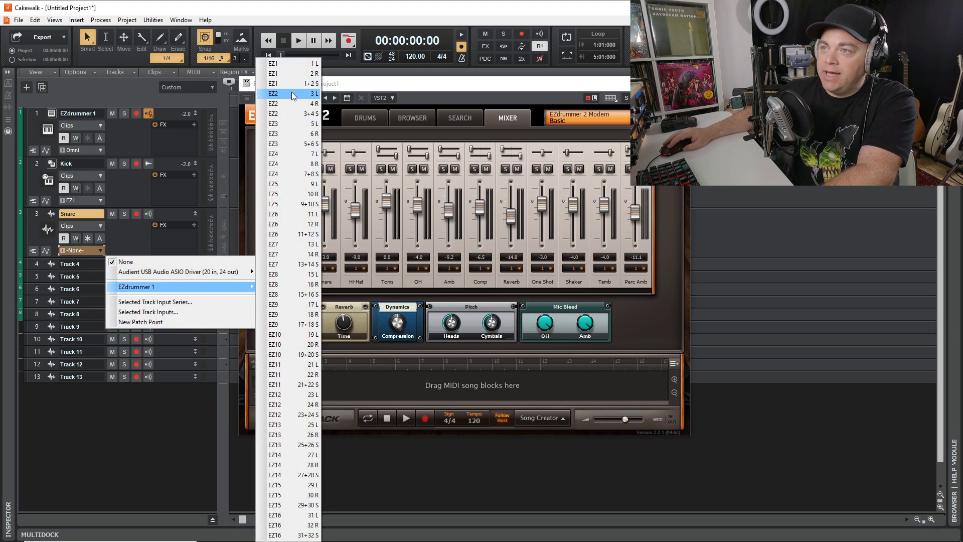
click(294, 95)
click(329, 269)
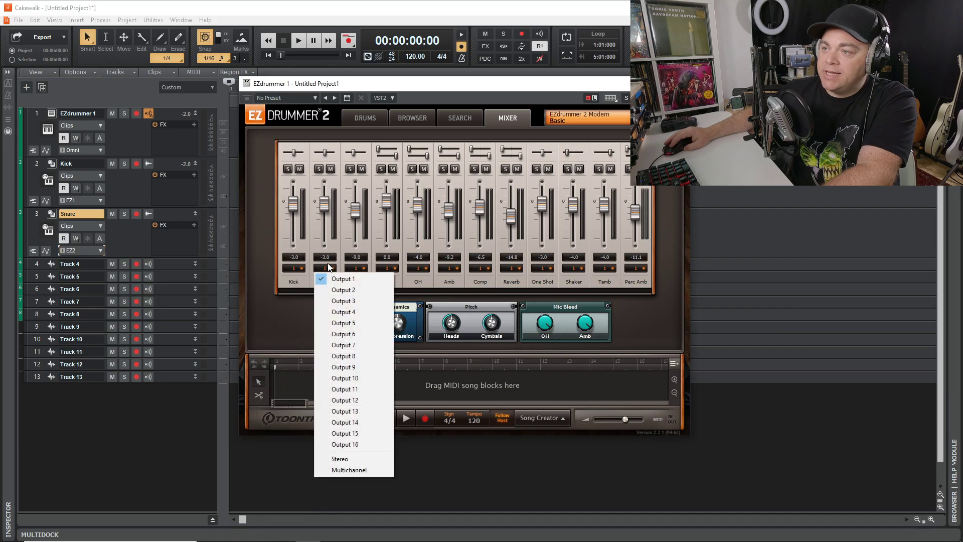
click(344, 290)
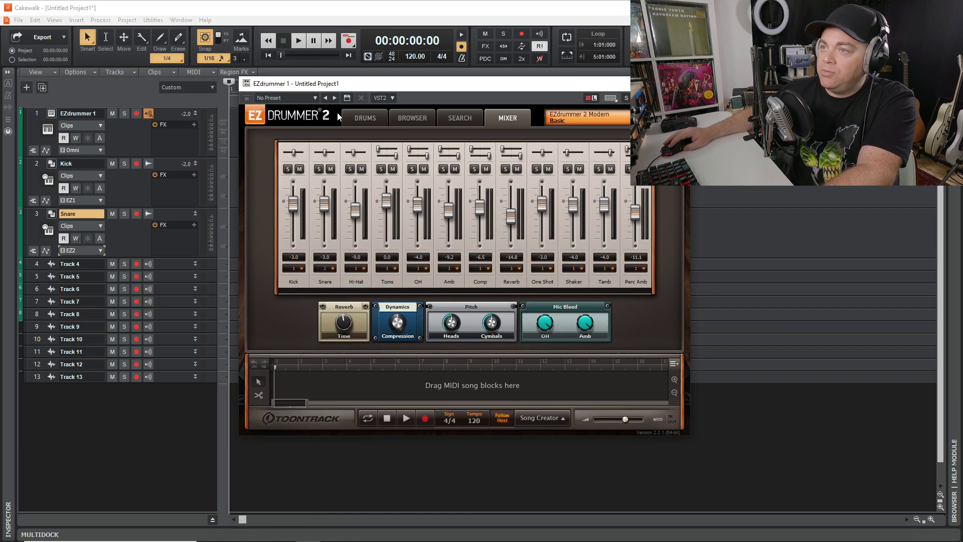
Step: In EZdrummer's drum kit, strike the snare twice and the kick to test their routing
click(369, 118)
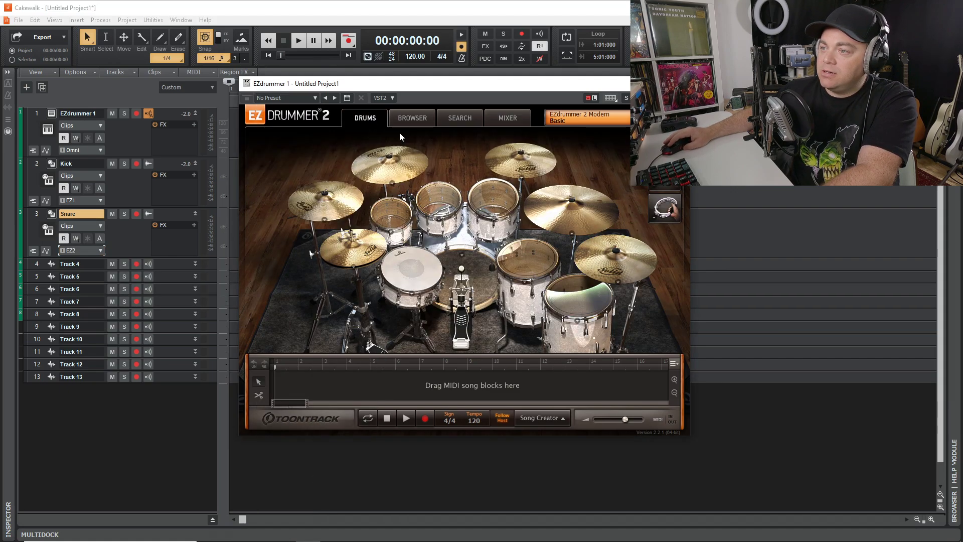
click(402, 267)
click(401, 268)
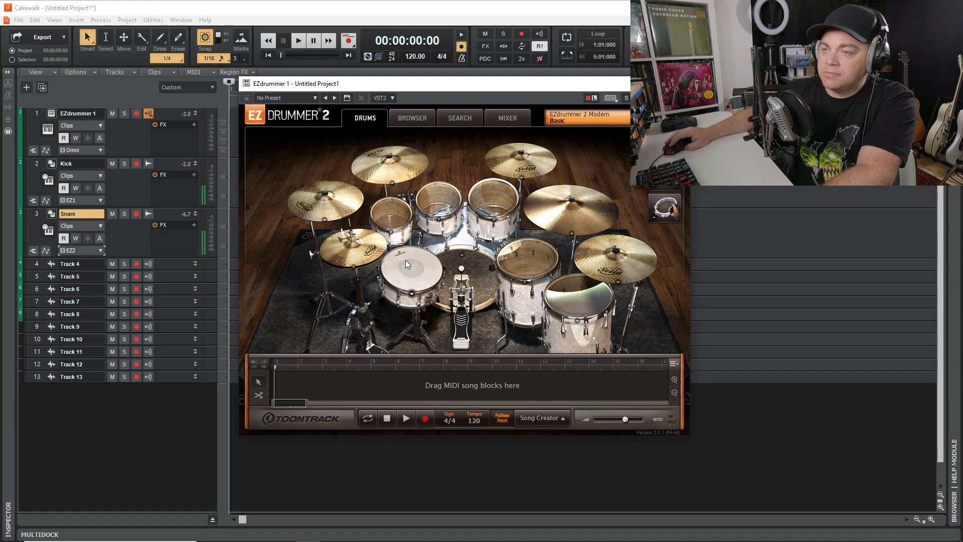
click(472, 266)
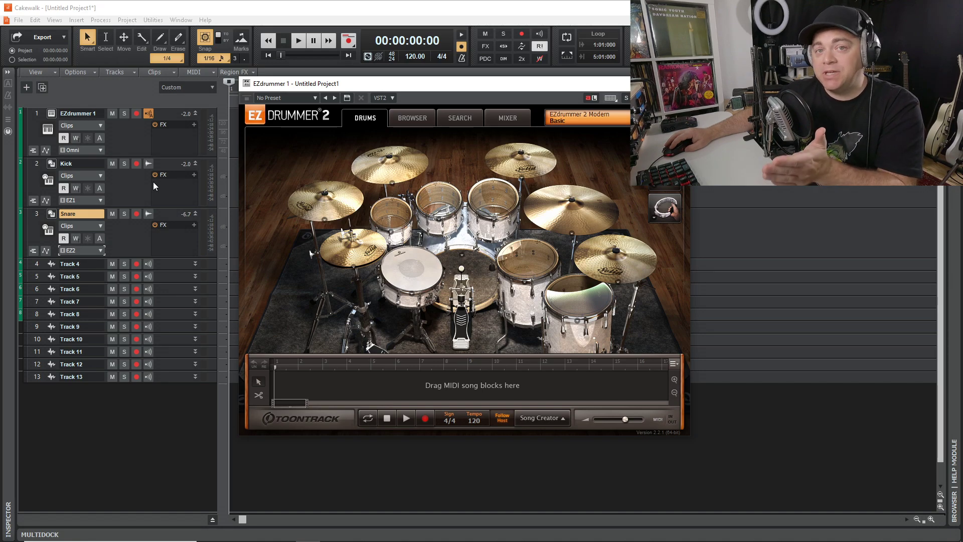
Step: Toggle the Kick track's mute while striking snare and kick, then mute Snare and select Track 4
click(112, 164)
click(403, 271)
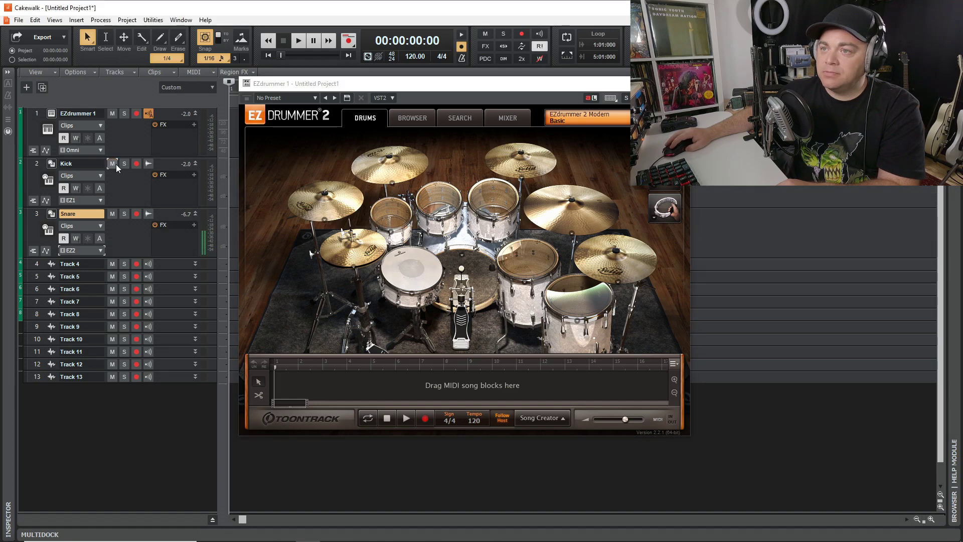
click(112, 163)
click(405, 265)
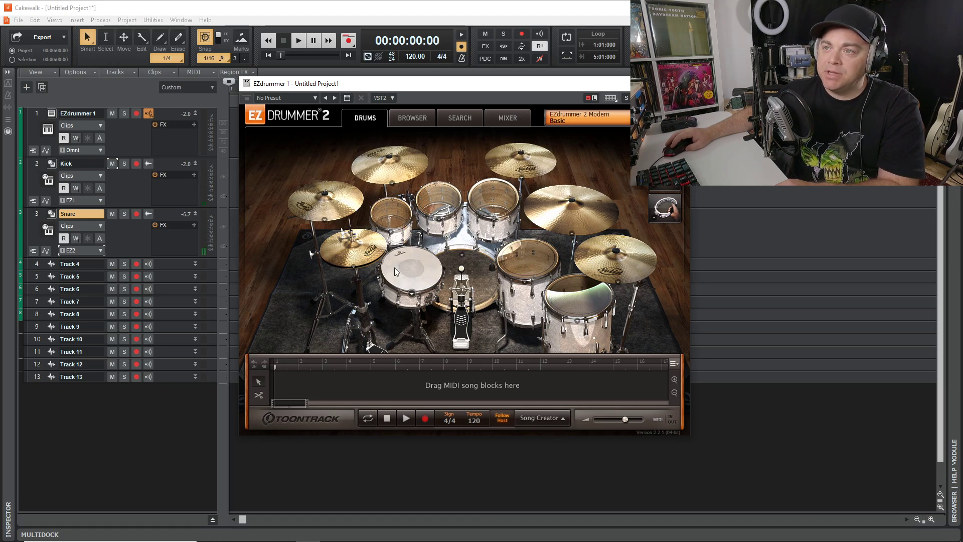
click(475, 272)
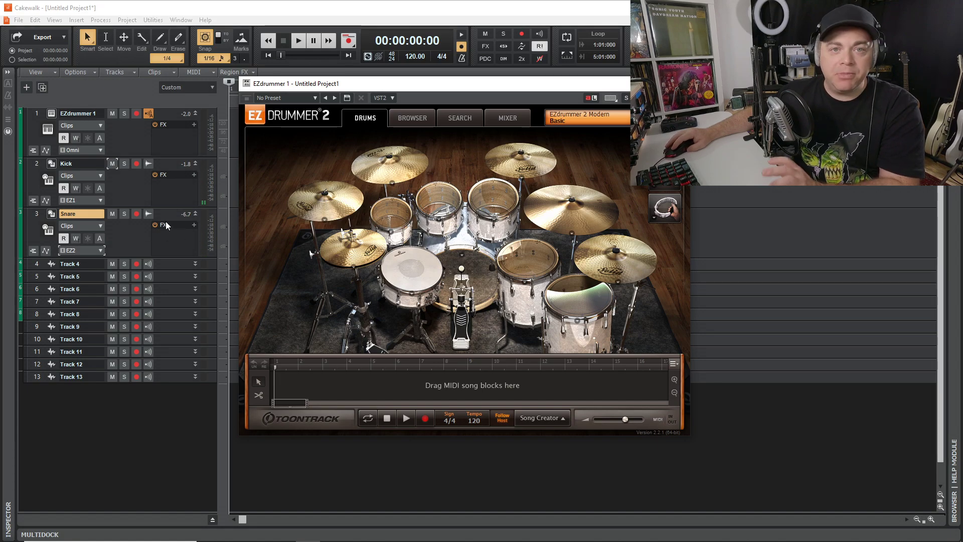
click(112, 214)
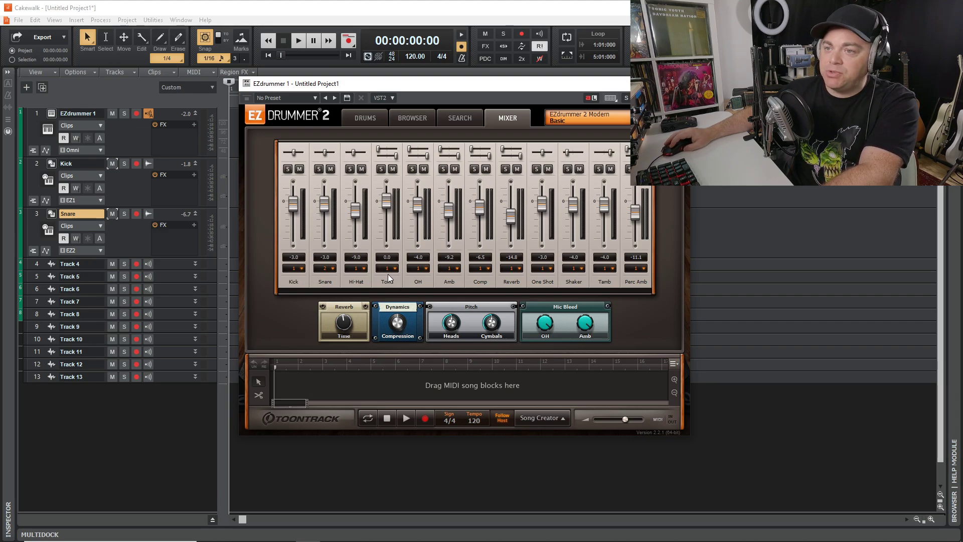
click(88, 265)
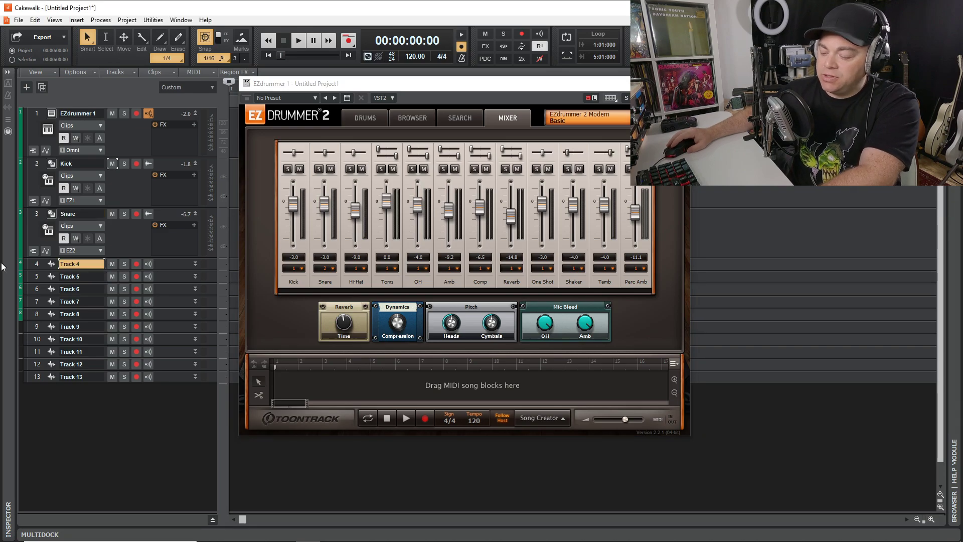
Step: Rename Track 4 to 'Toms' and route EZdrummer's Toms channel to Output 3
double_click(86, 265)
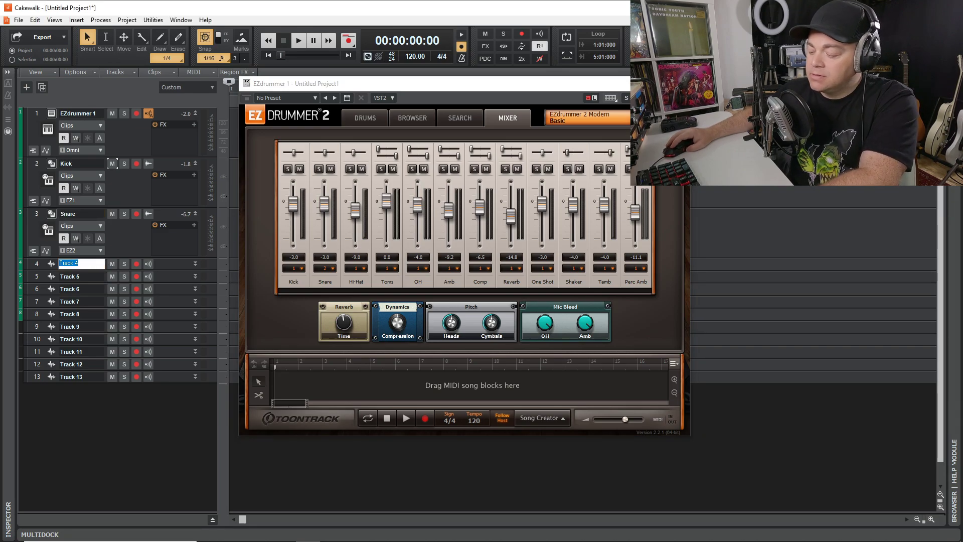
text(Toms)
key(Return)
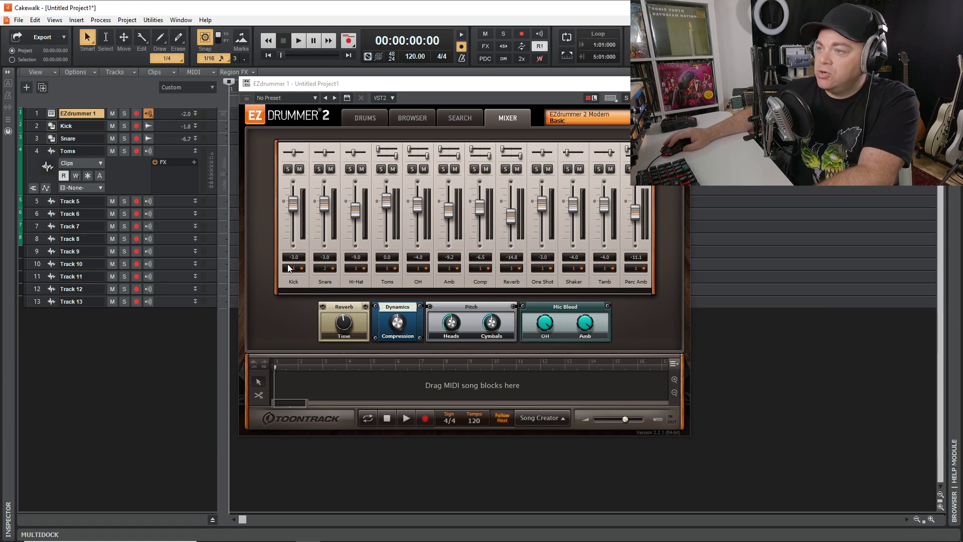
click(390, 273)
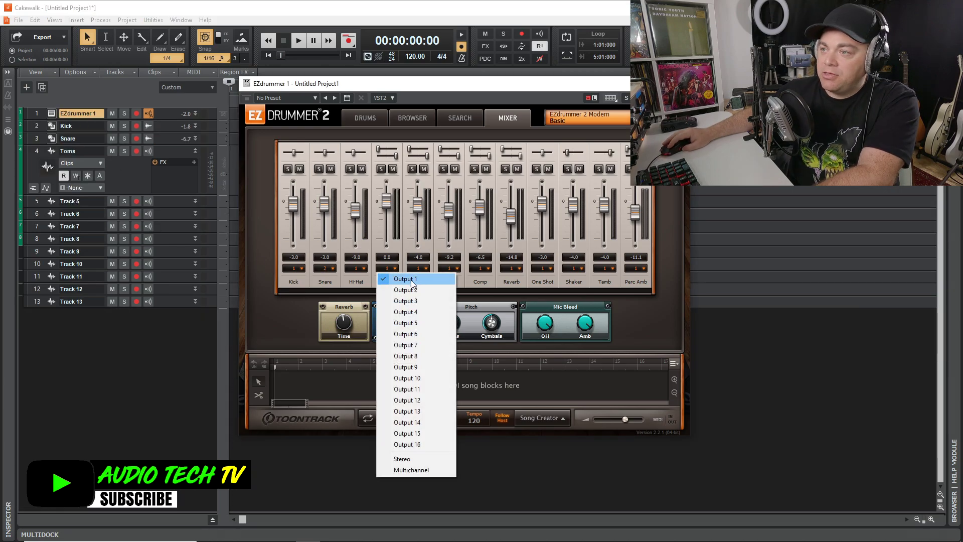
click(418, 302)
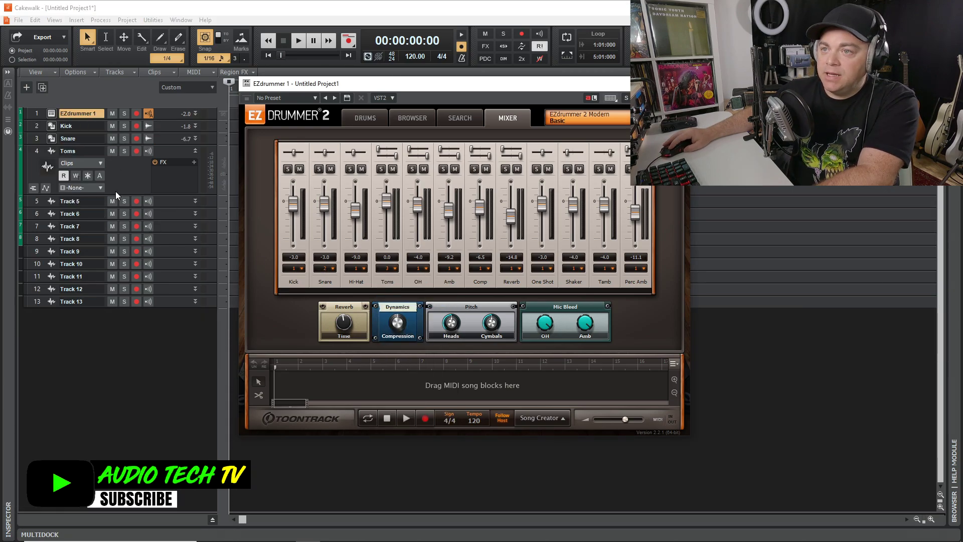
Step: Set the Toms track's input to EZdrummer 1's EZ3 5+6 S stereo output
click(86, 187)
mouse_move(191, 229)
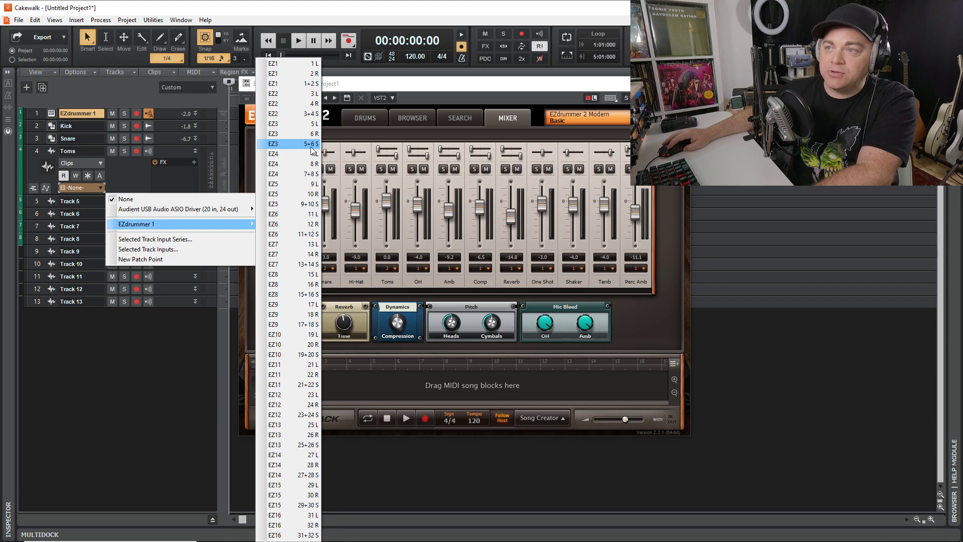
click(280, 145)
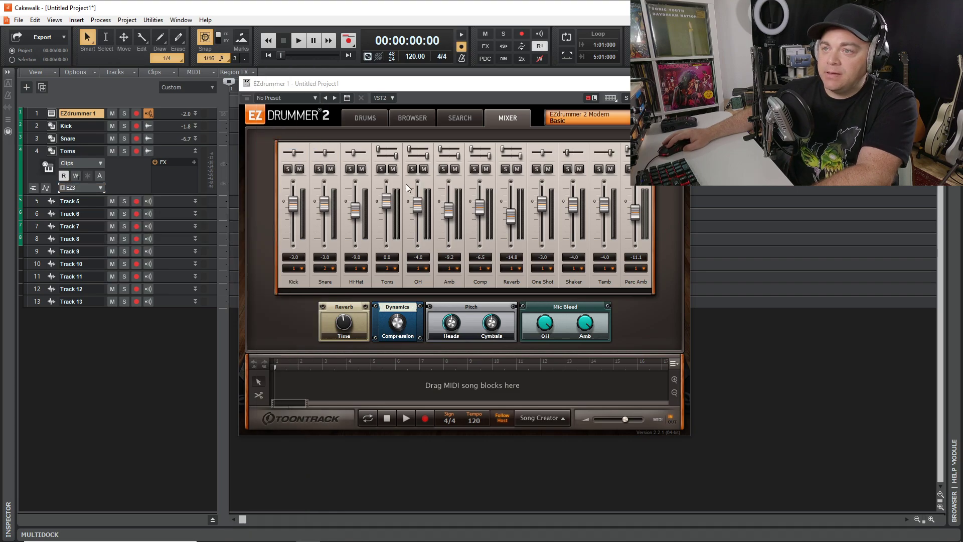
click(366, 118)
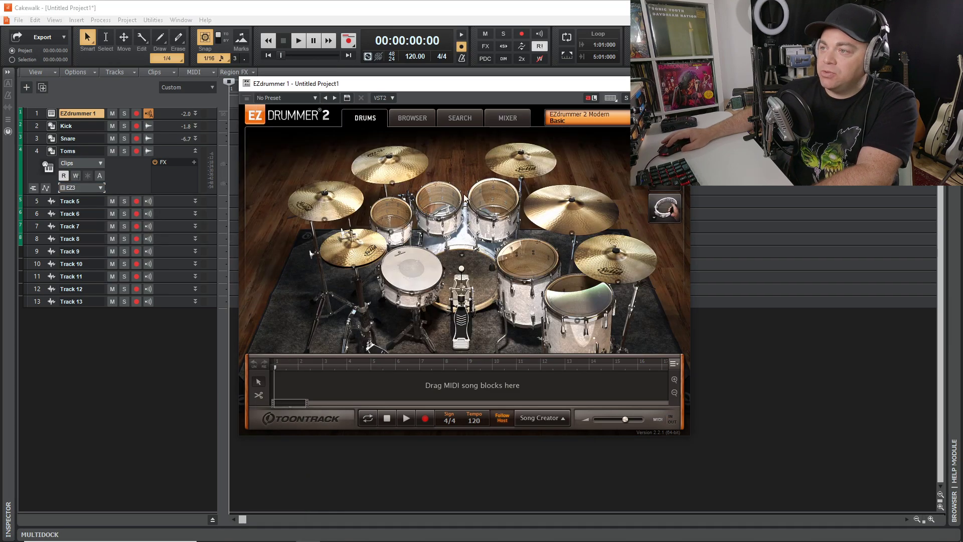
Step: Strike the rack and floor toms twice each to test the Toms signal, then return to EZdrummer's mixer
click(441, 204)
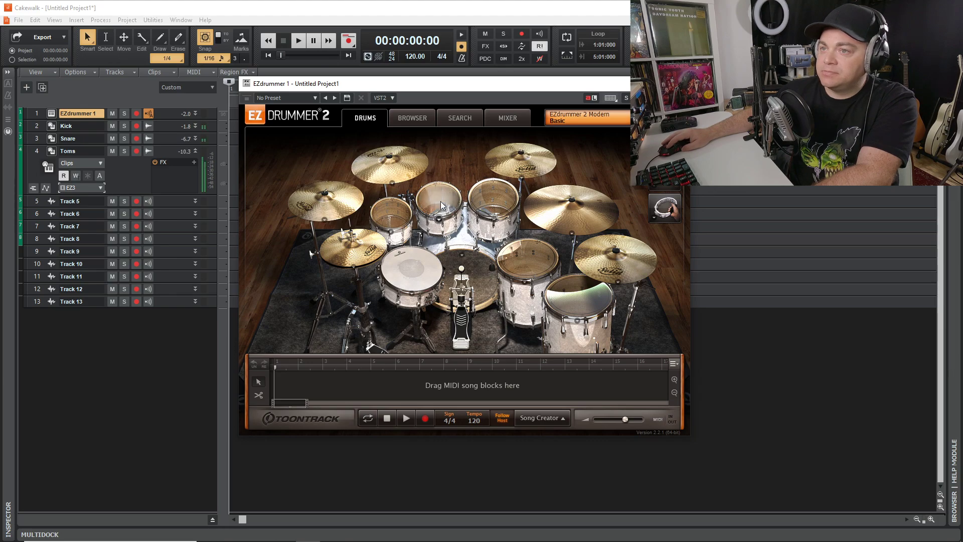
click(551, 290)
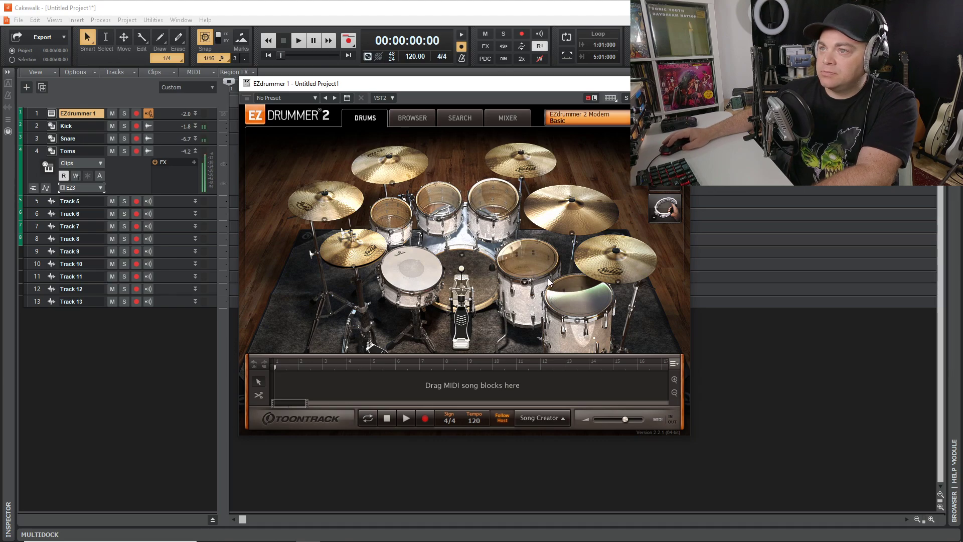
click(443, 202)
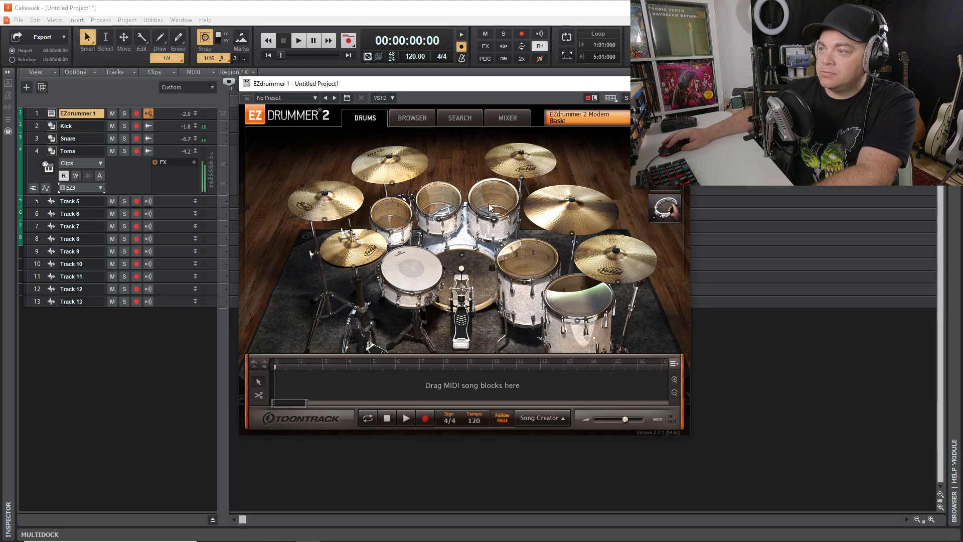
click(573, 295)
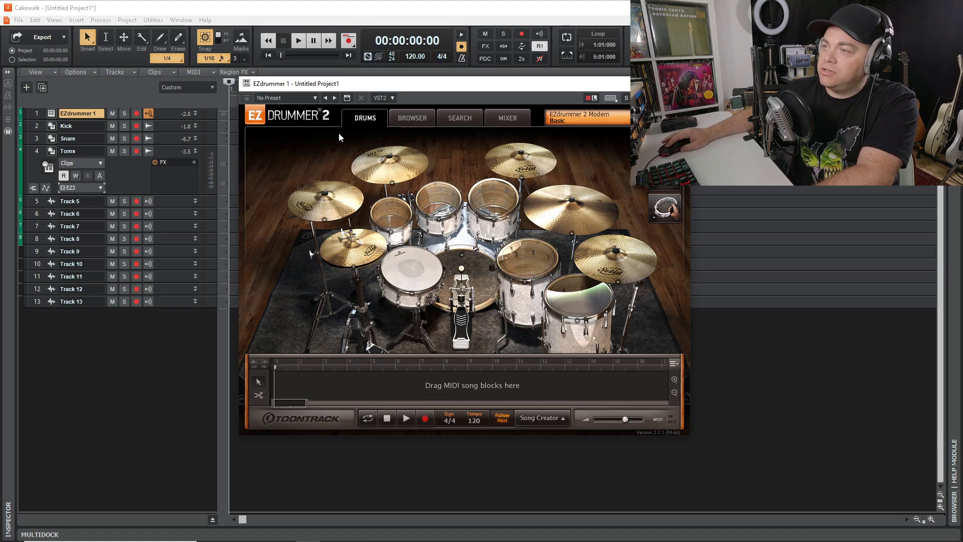
click(517, 117)
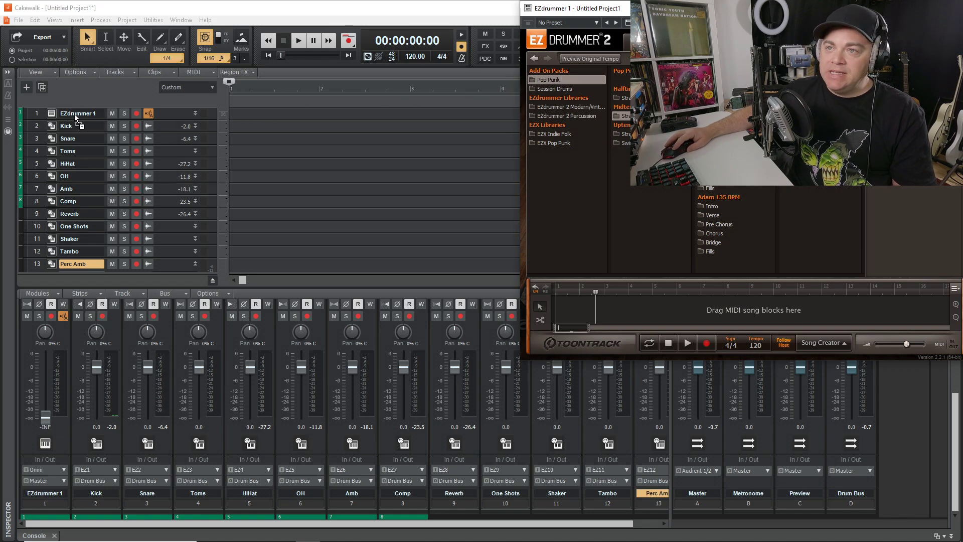
Step: Drop a groove clip at bar 1 of EZdrummer 1 and play it twice through the drum tracks
drag(230, 113, 241, 111)
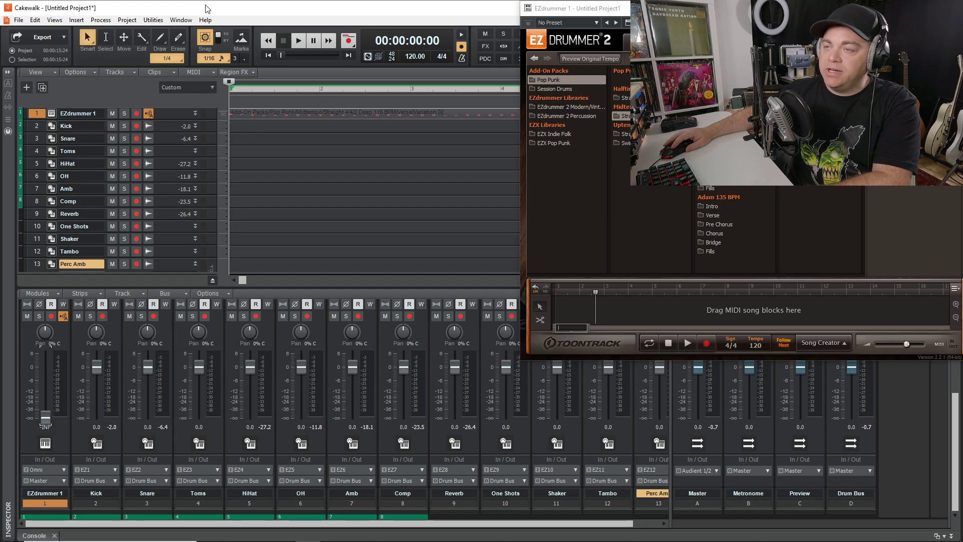
key(space)
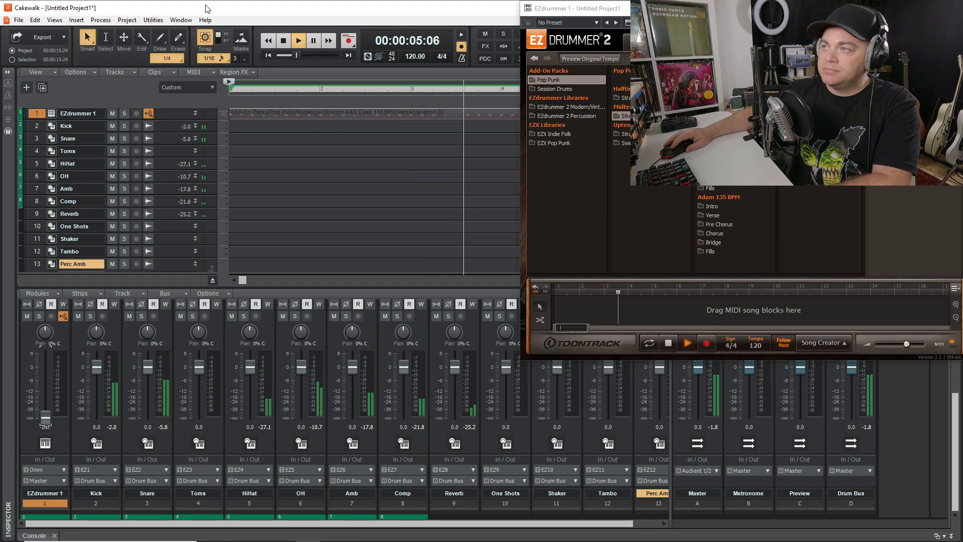
key(space)
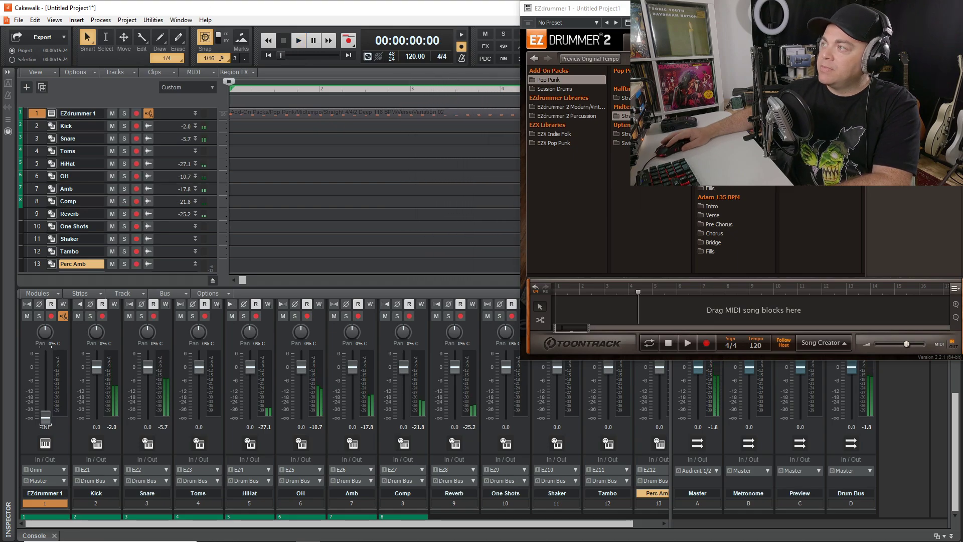
click(308, 118)
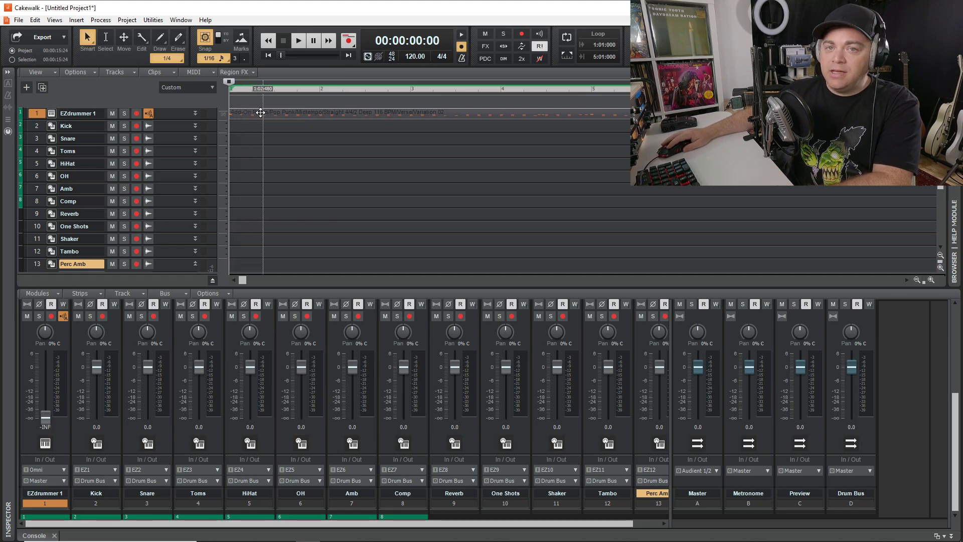
key(space)
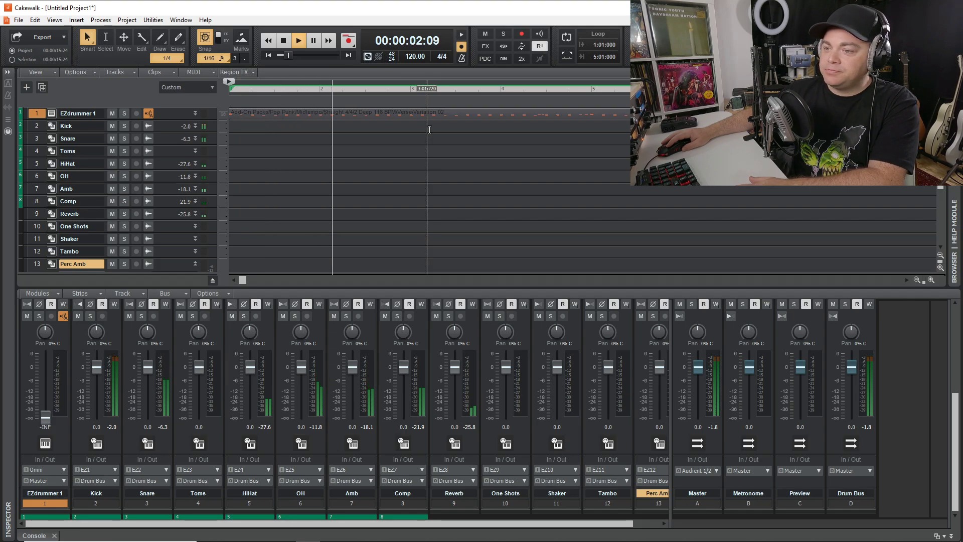
key(space)
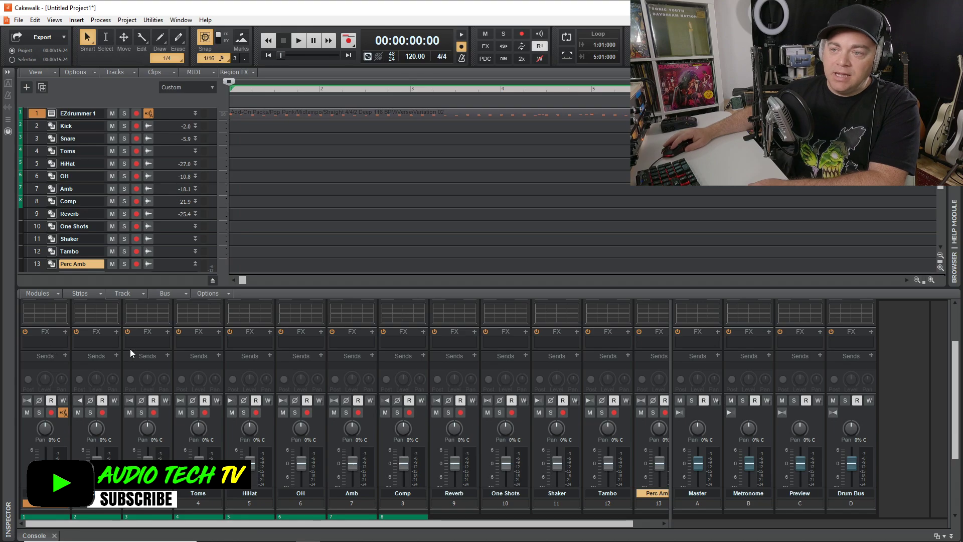
Step: Insert the Waves dbx-160 Mono compressor into the Kick channel's effects
click(117, 331)
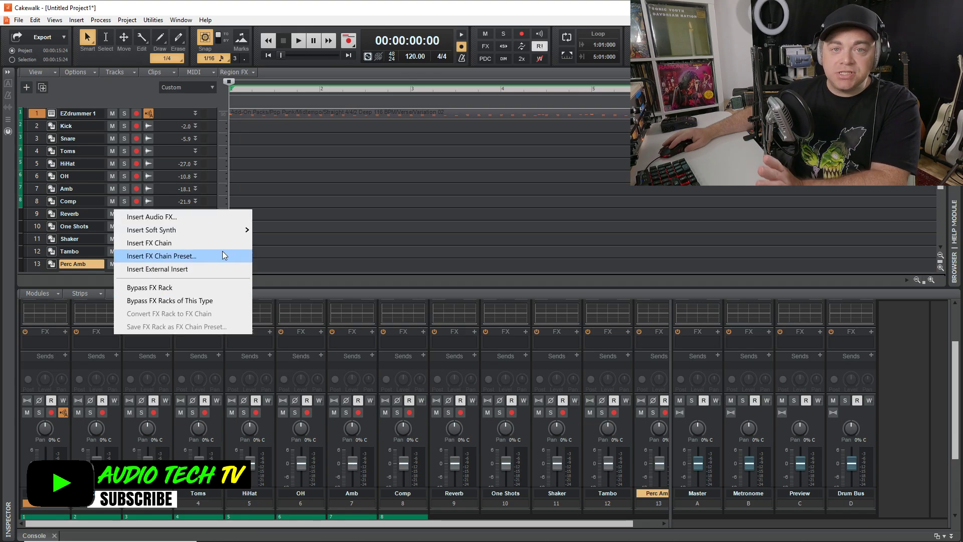
mouse_move(208, 218)
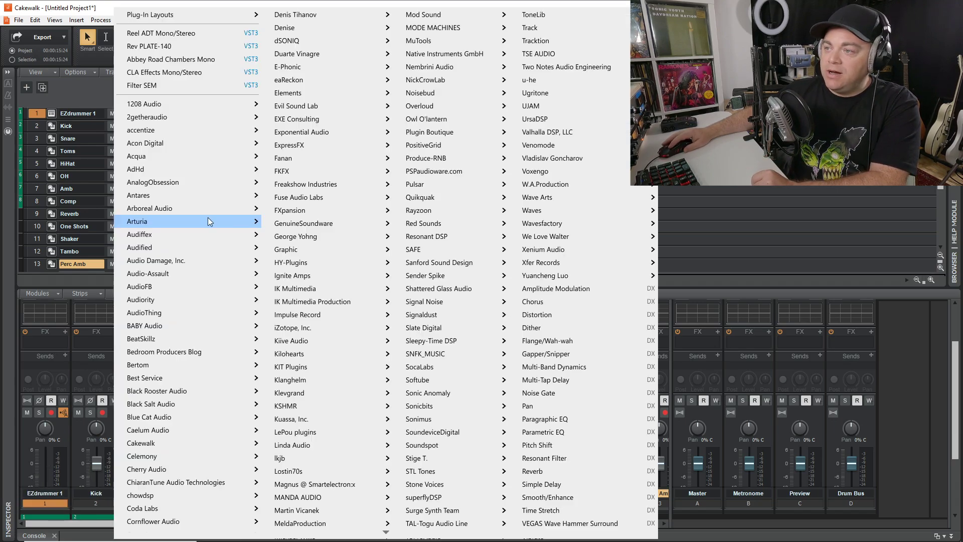
scroll(603, 470, down, 1)
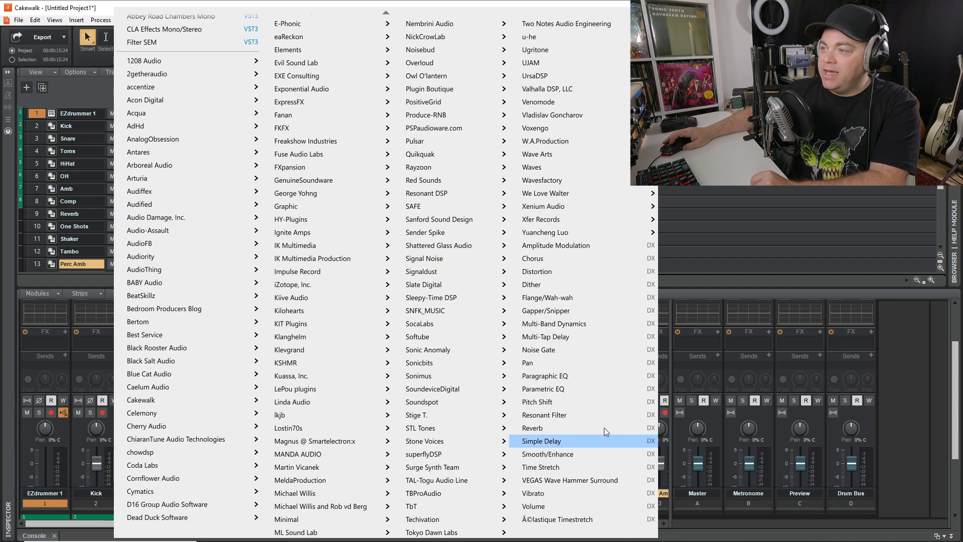
mouse_move(577, 167)
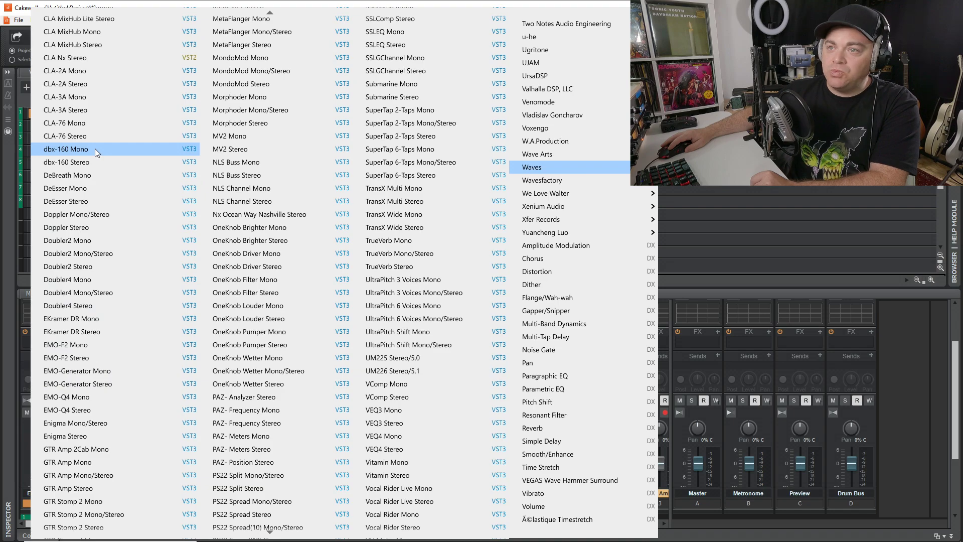
click(94, 148)
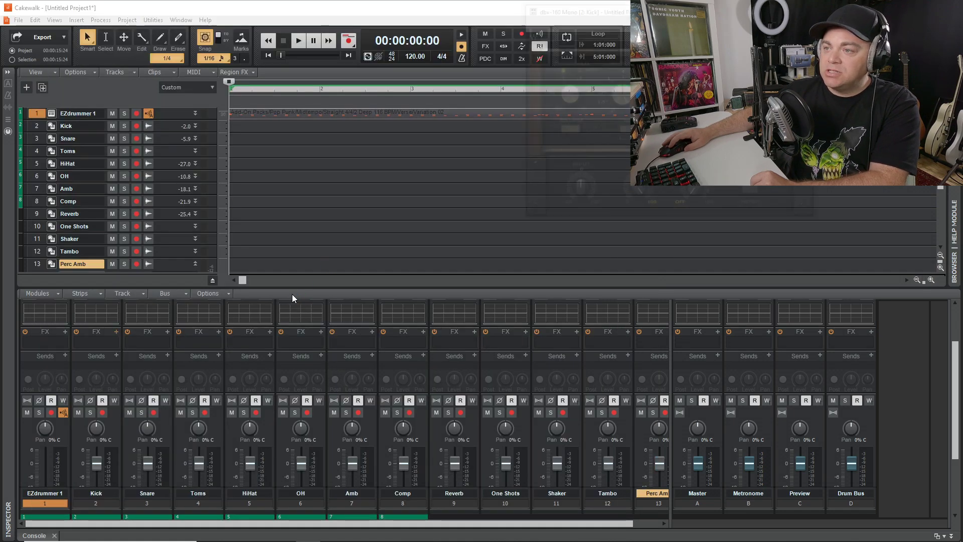
Step: Load the dbx-160's Bass Drum preset and move its window to mid-screen
click(600, 35)
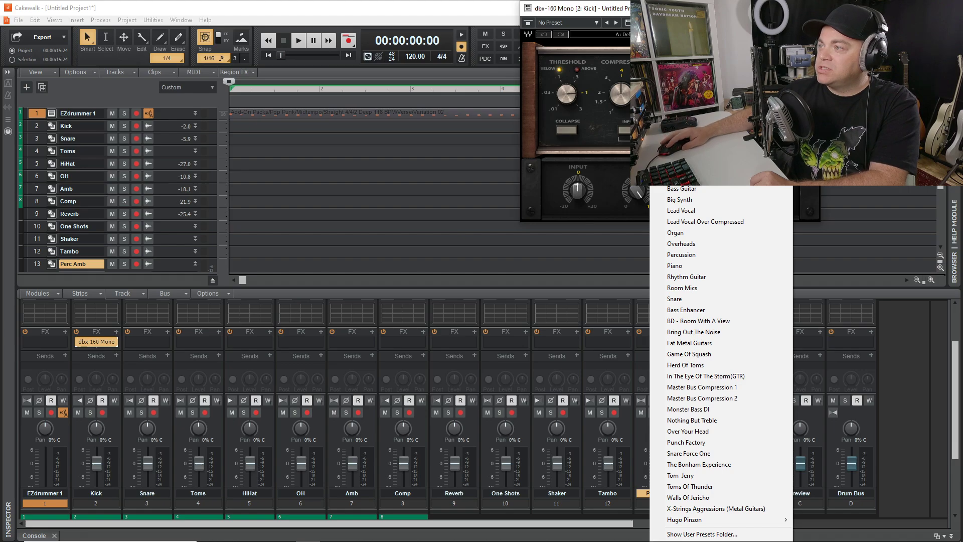
key(Escape)
drag(694, 8, 506, 133)
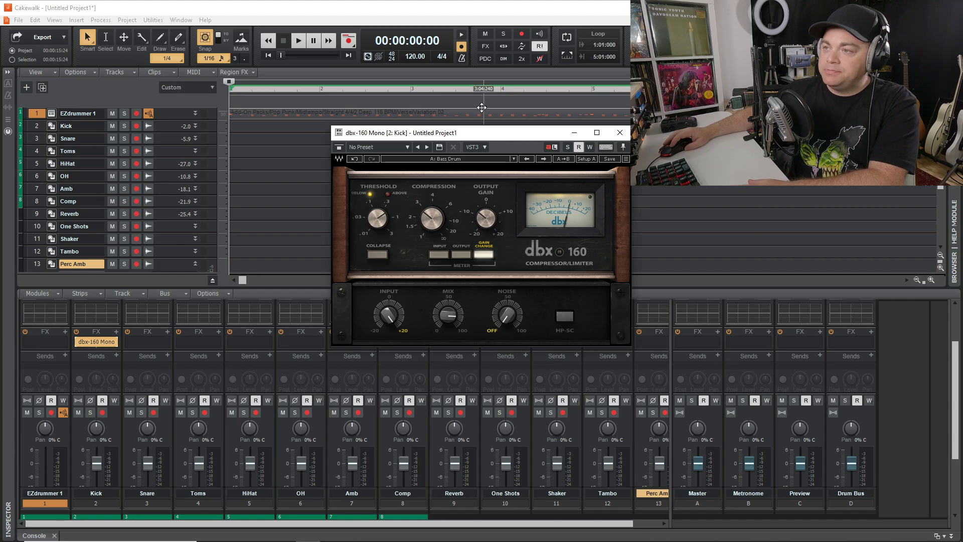
key(space)
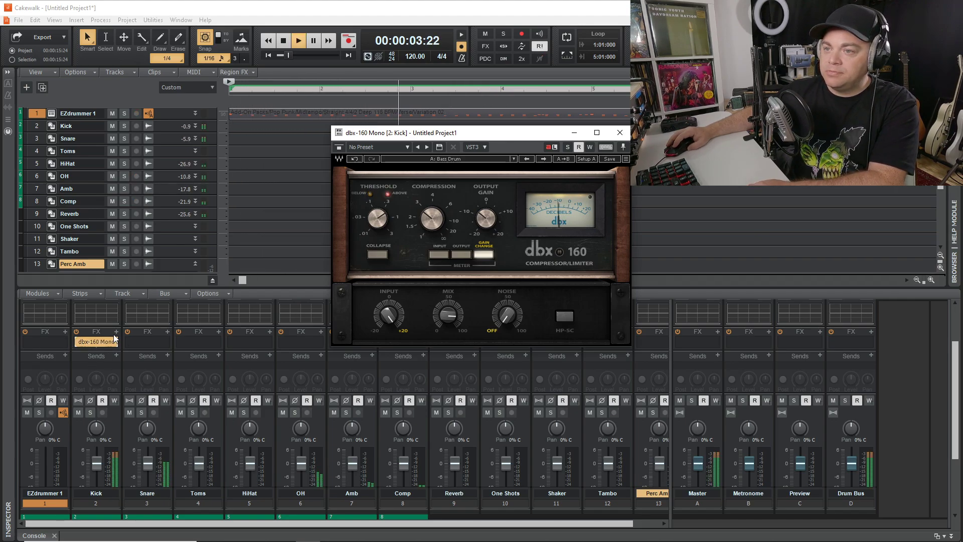
click(76, 331)
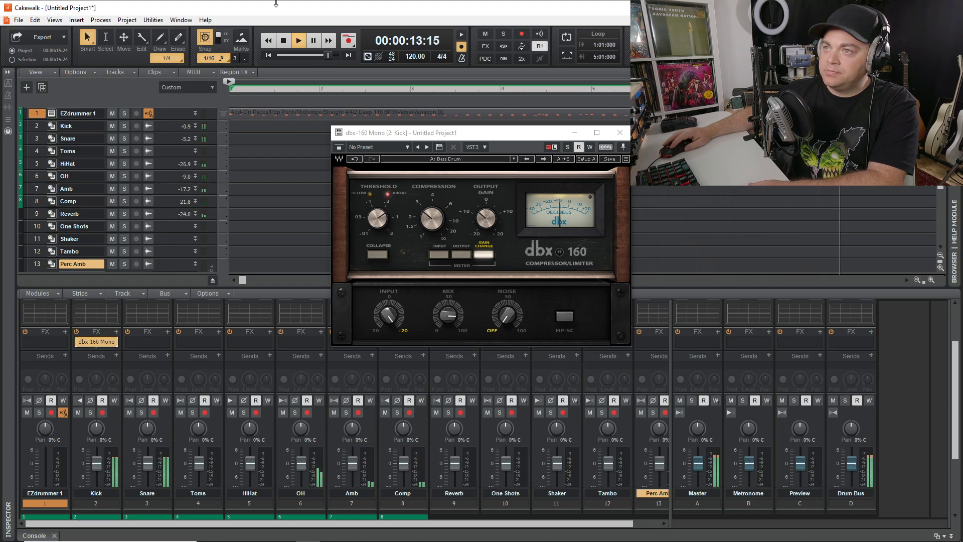
key(space)
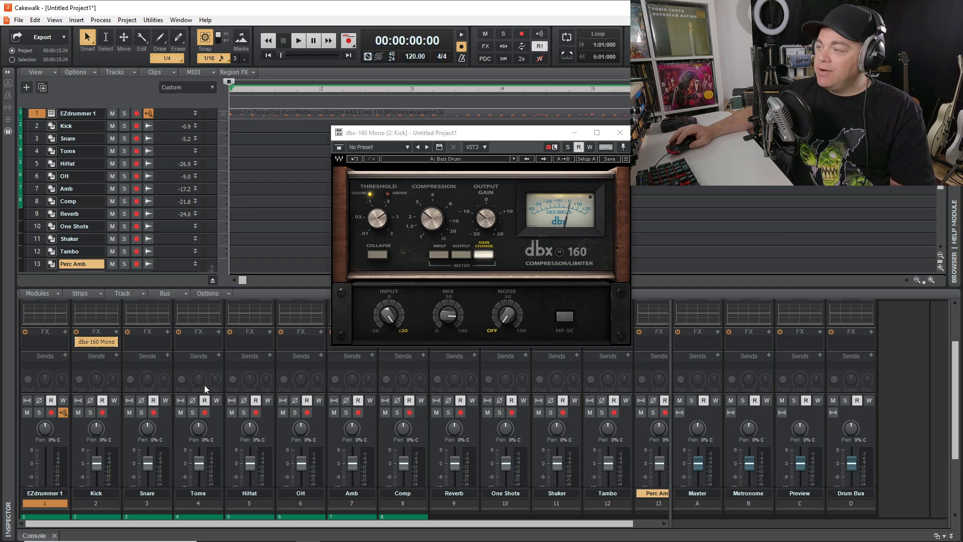
drag(954, 405, 950, 356)
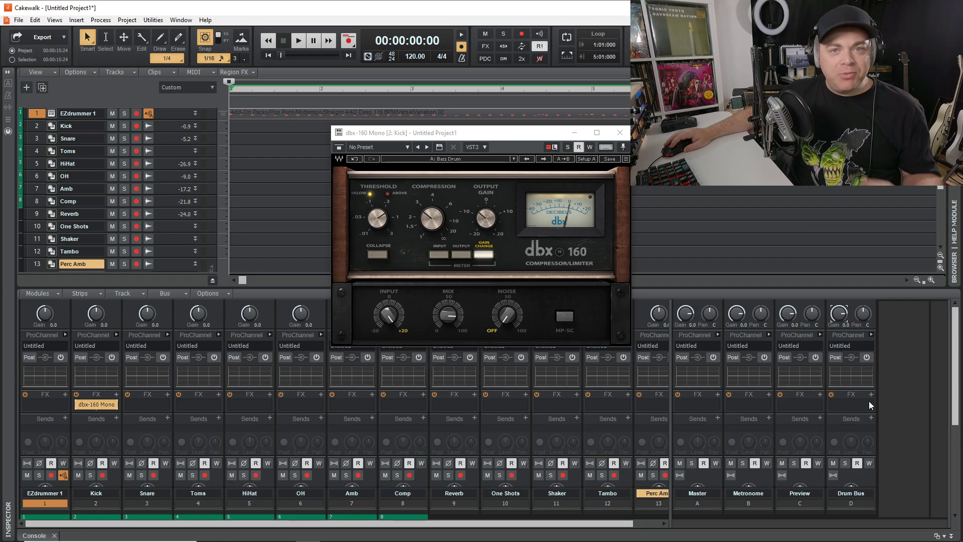